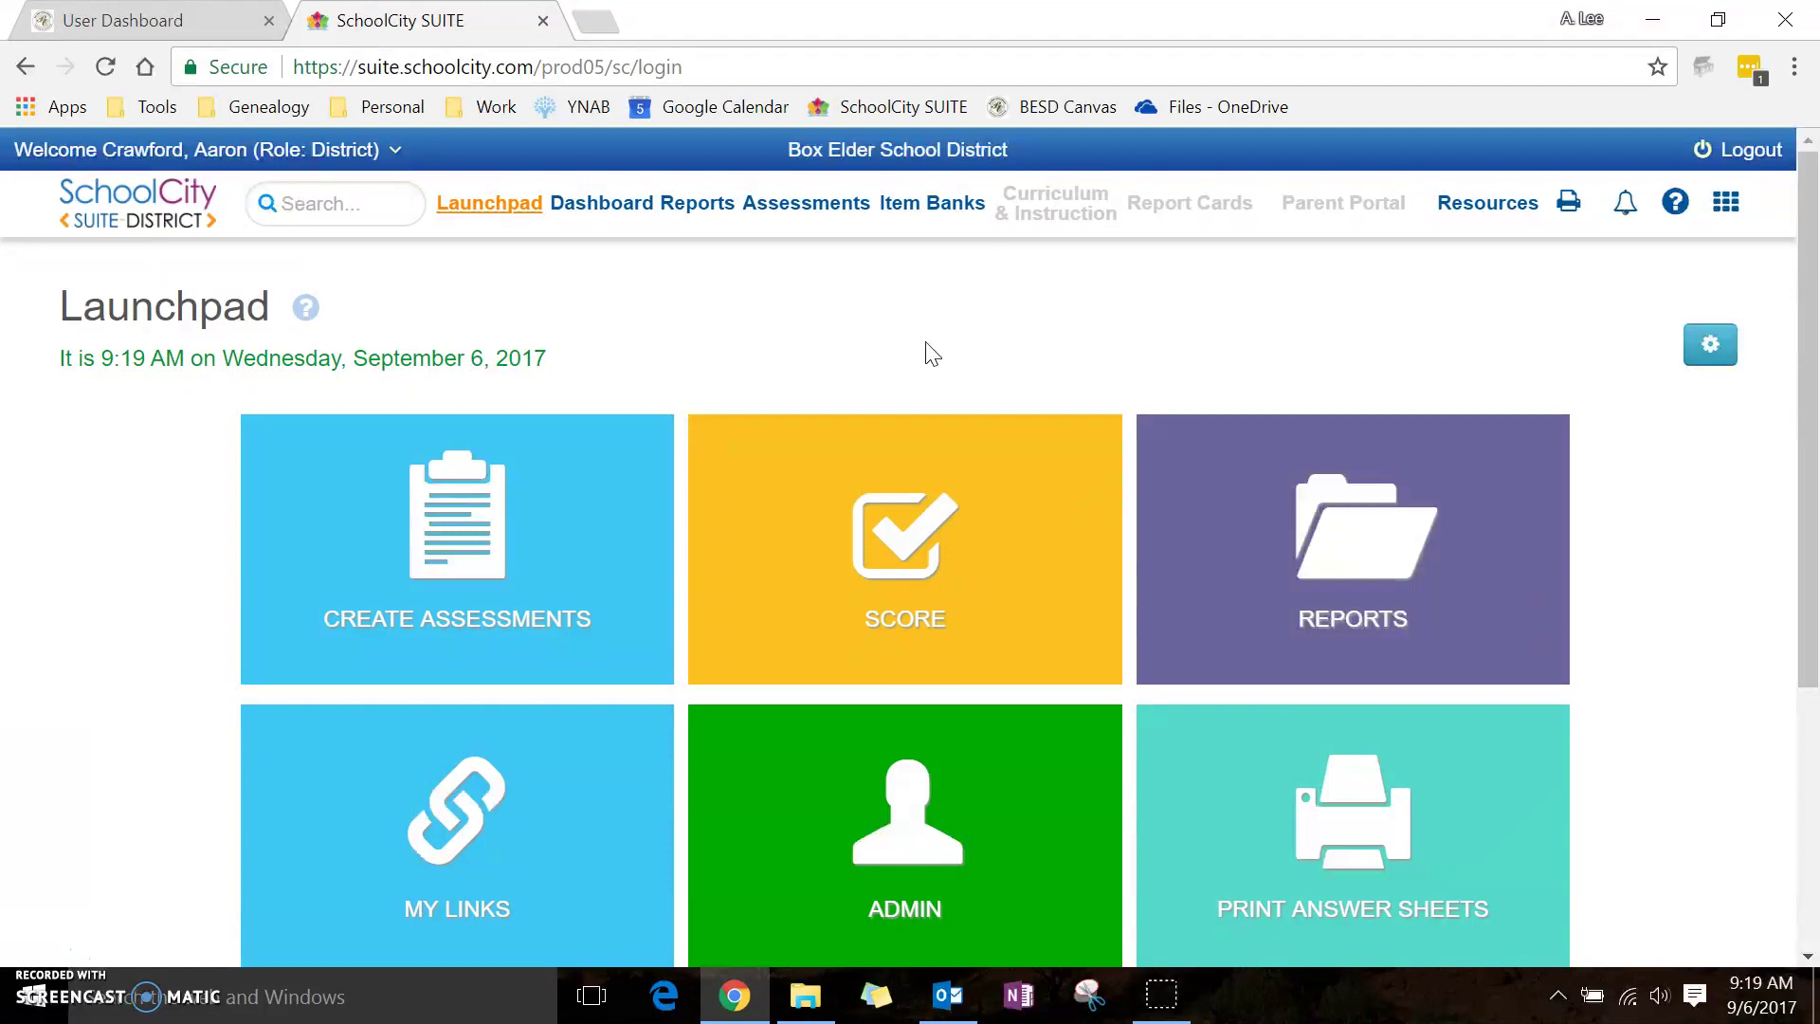
Open constructed-response and writing-prompt scoring for the AKO Z Test Platform assessment
{"action": "left_click", "coordinate": [825, 442]}
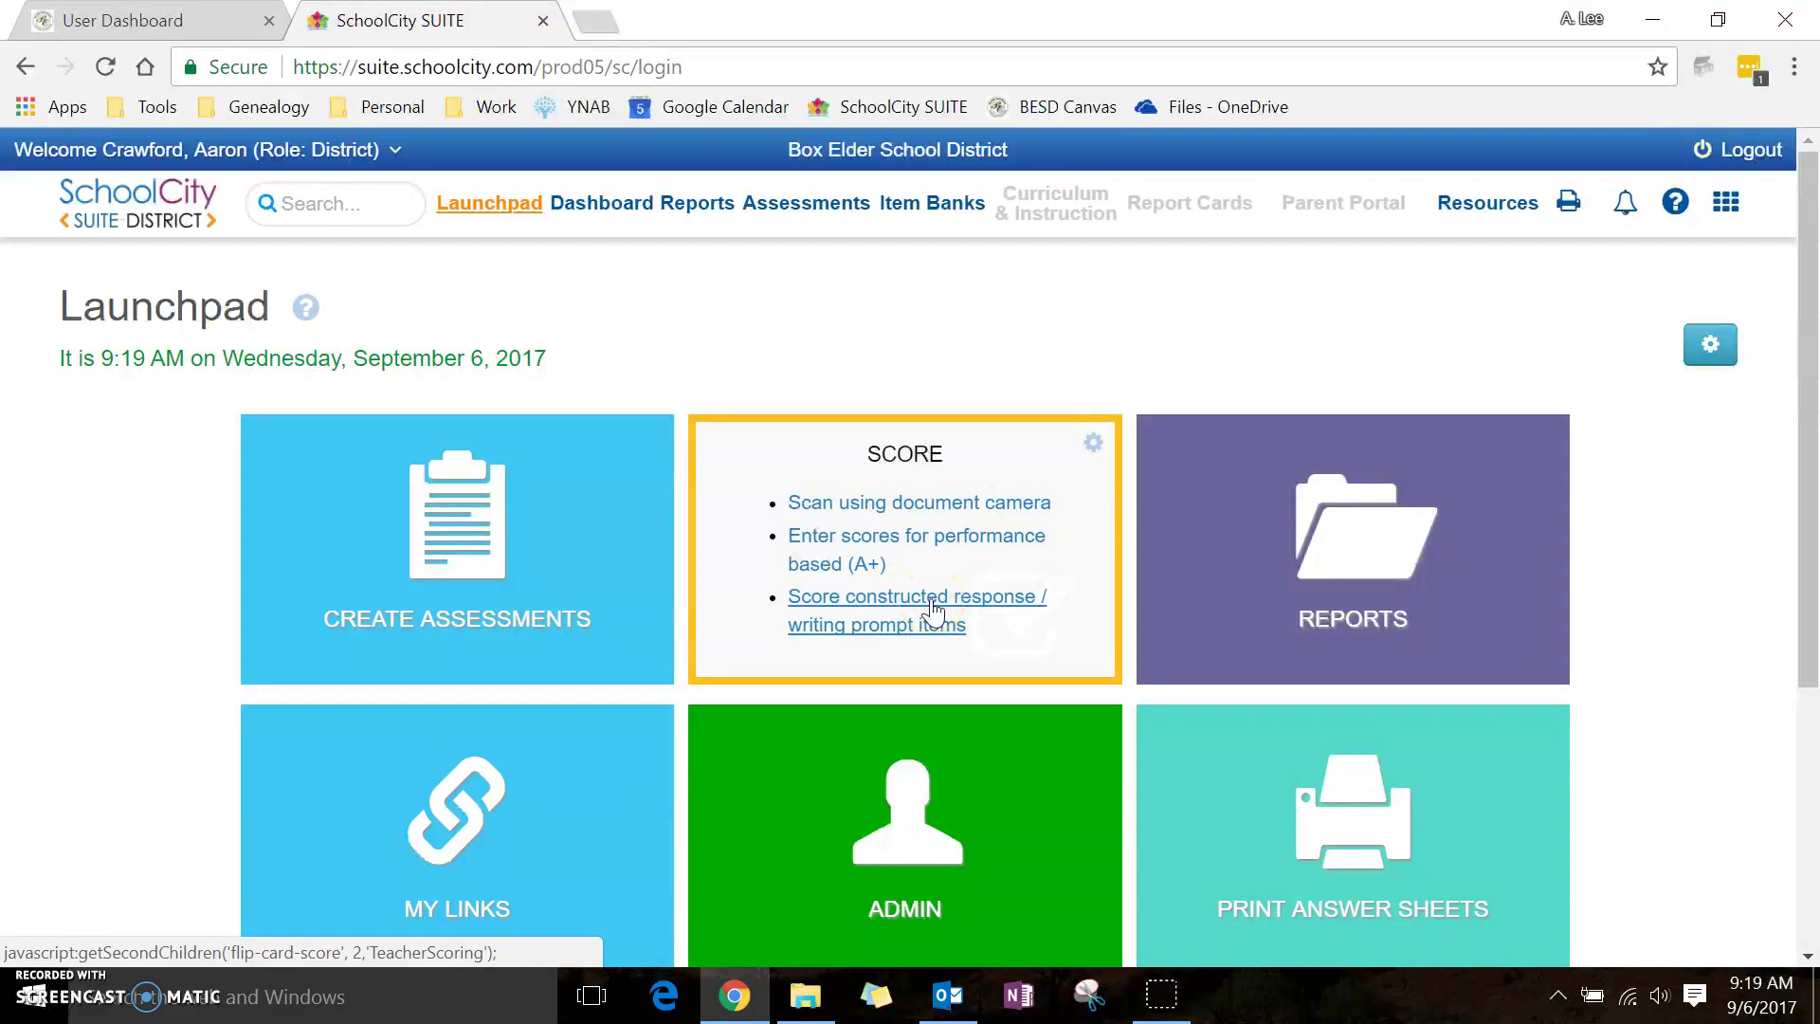
{"action": "left_click", "coordinate": [933, 611]}
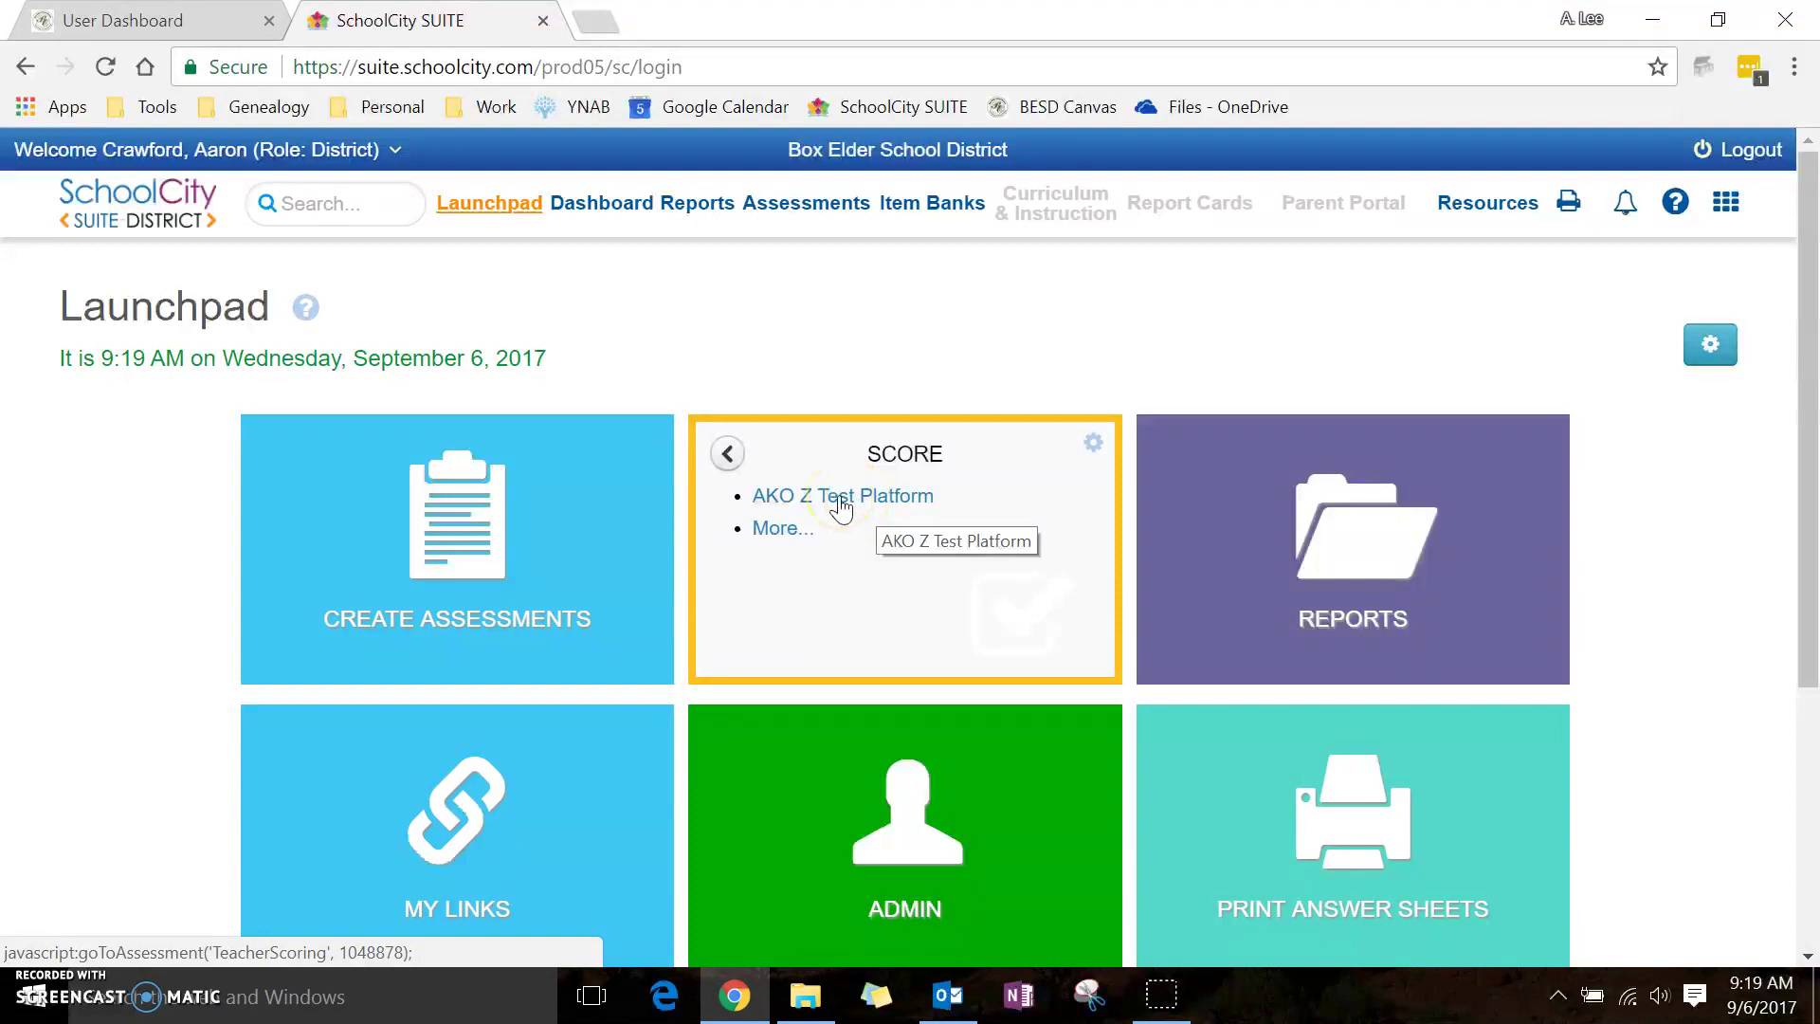
{"action": "left_click", "coordinate": [841, 509]}
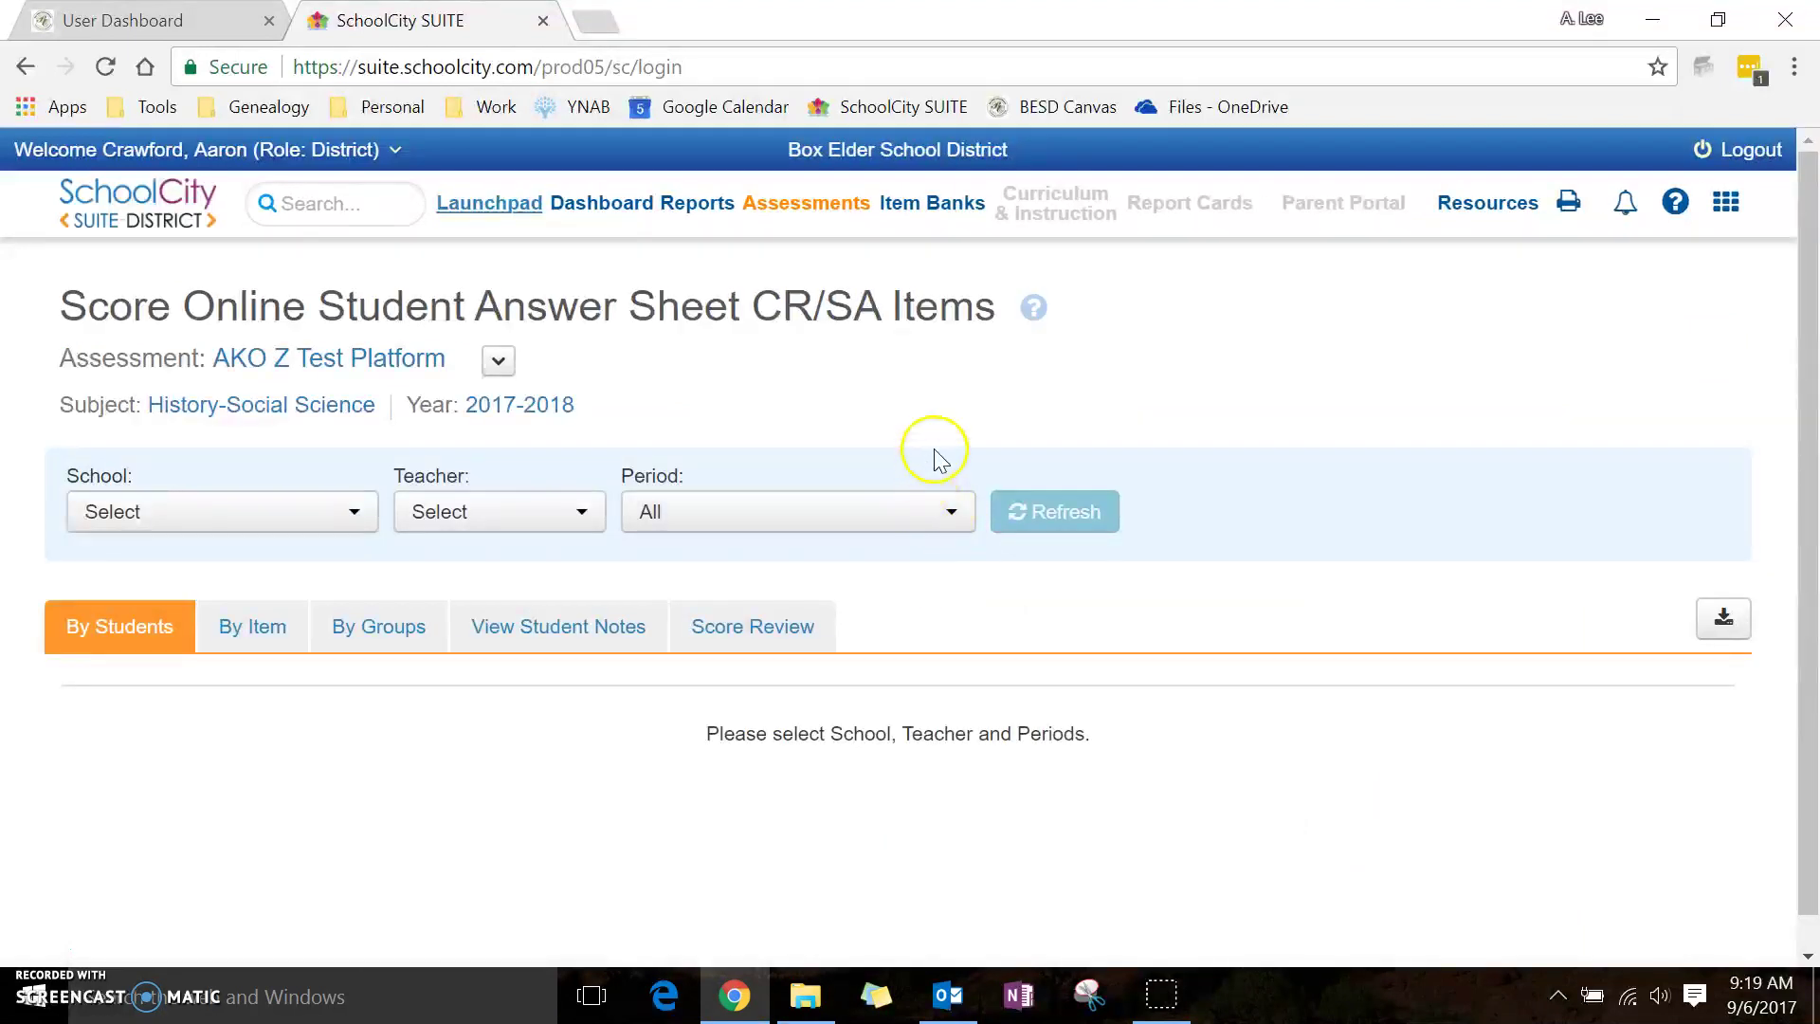
Select school Z TEST PLATFORM ONLY and the test teacher, then refresh to load student scoring
{"action": "left_click", "coordinate": [345, 512]}
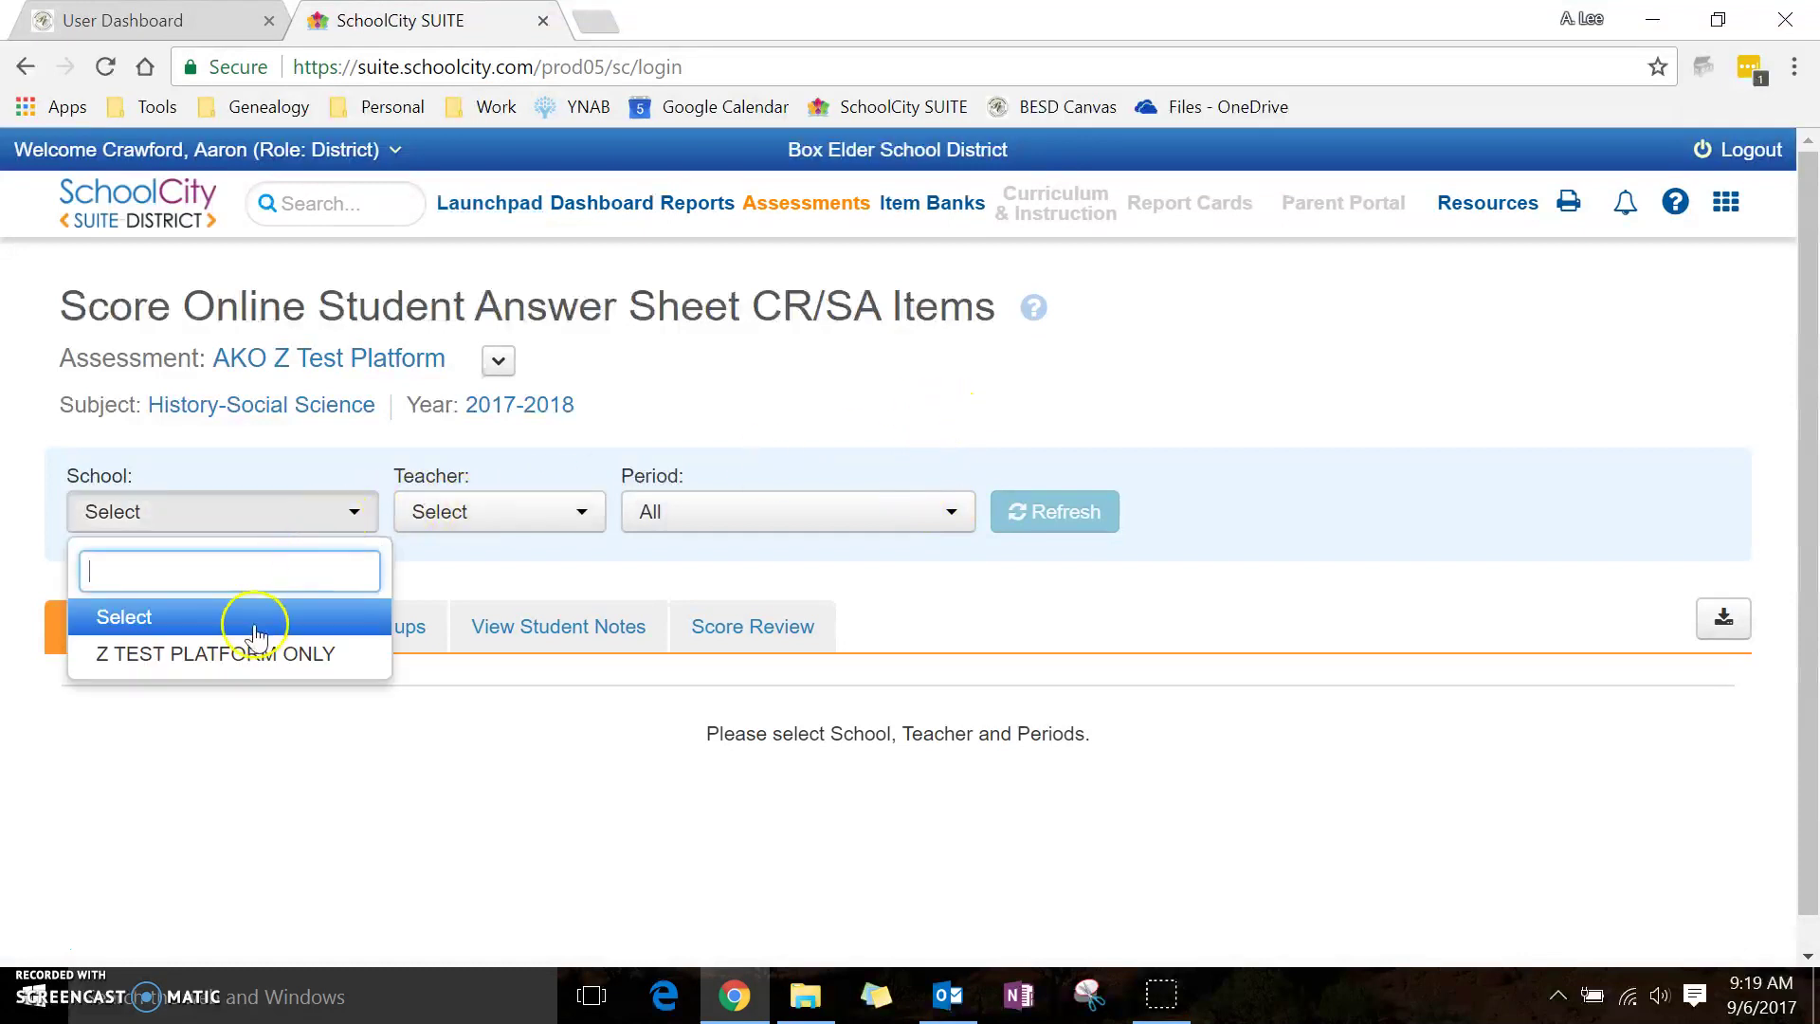
{"action": "left_click", "coordinate": [248, 654]}
{"action": "left_click", "coordinate": [564, 511]}
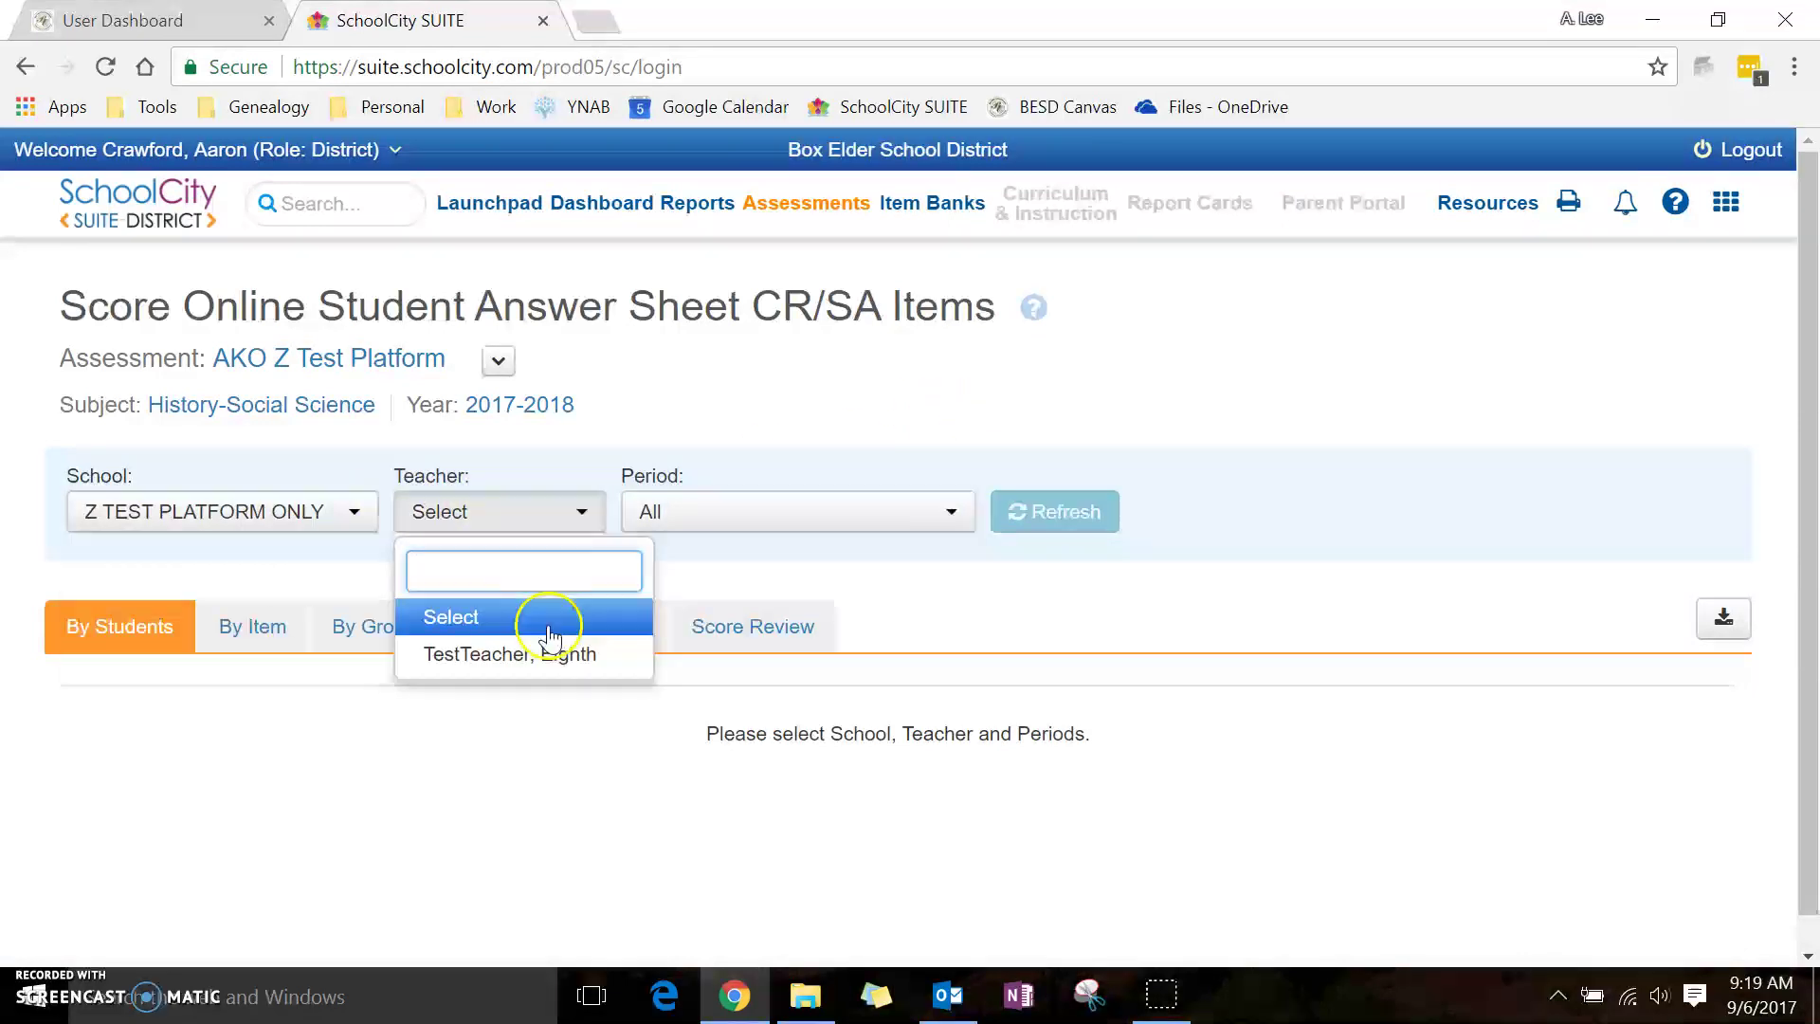
{"action": "left_click", "coordinate": [540, 655]}
{"action": "left_click", "coordinate": [1052, 512]}
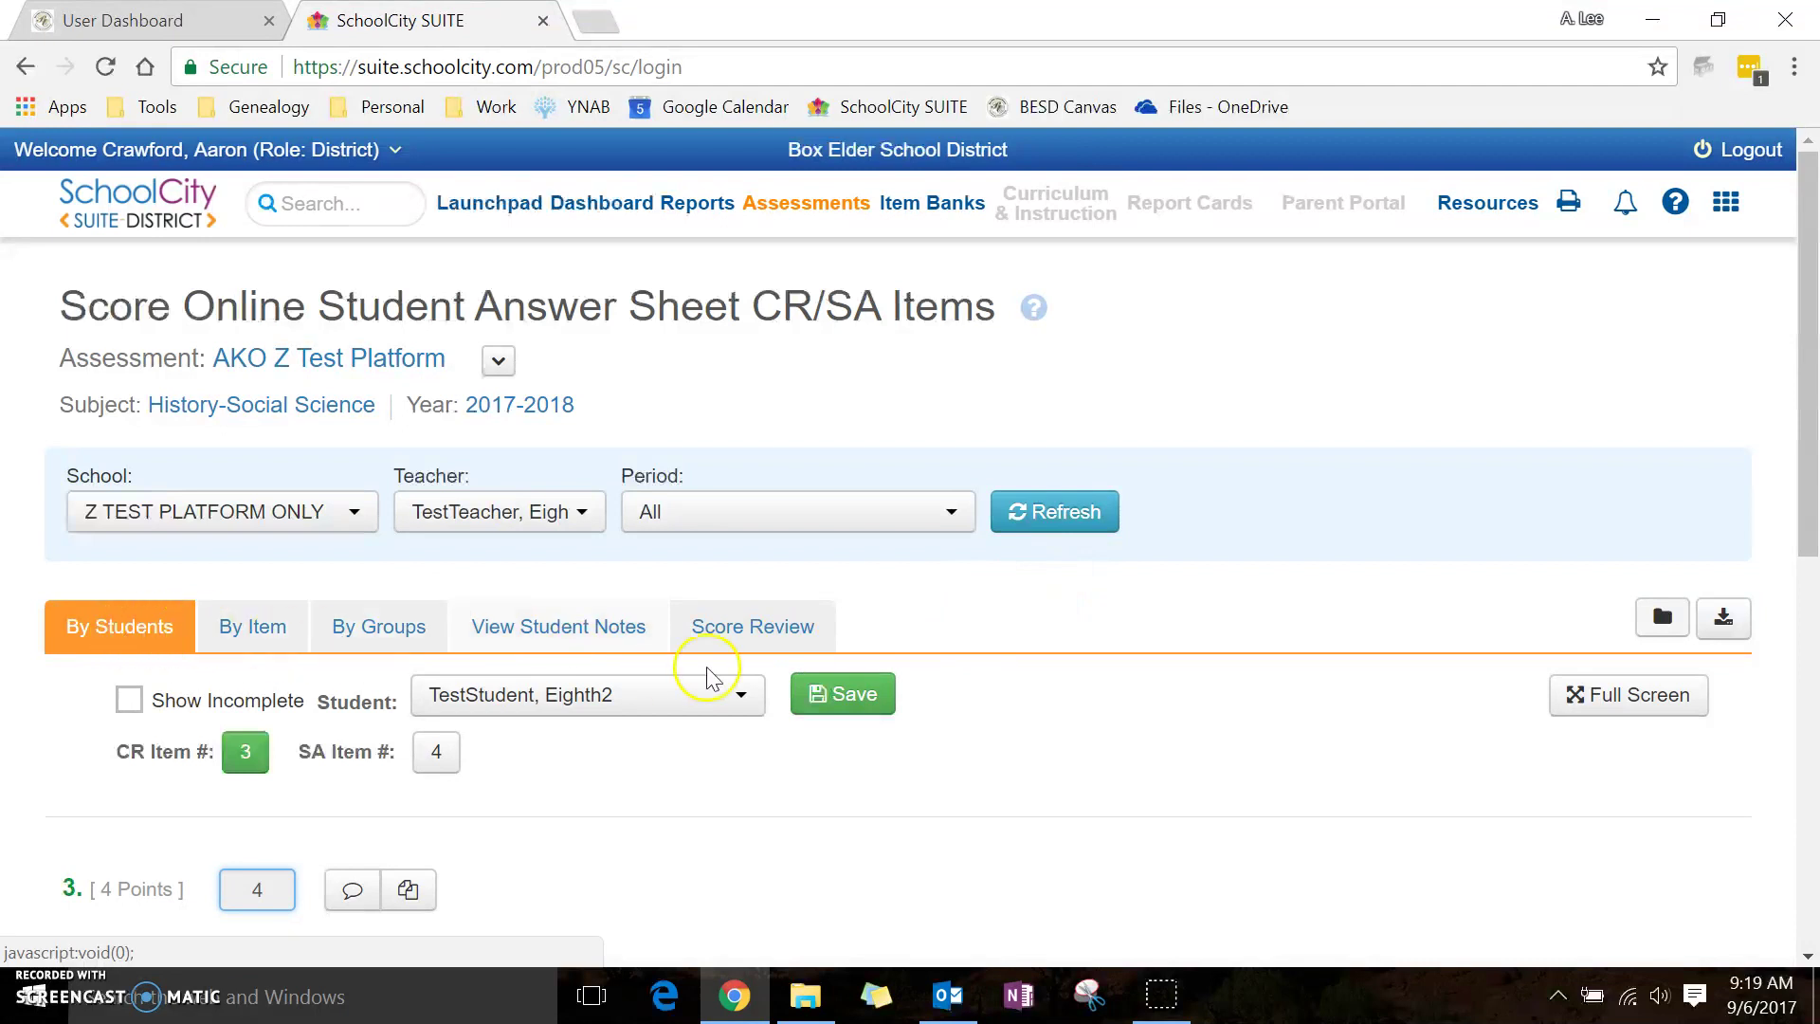
Read the student's item 3 response, highlighting a word, then review item 4's response below
{"action": "scroll", "coordinate": [980, 626], "scroll_direction": "down", "scroll_amount": 2}
{"action": "scroll", "coordinate": [981, 626], "scroll_direction": "down", "scroll_amount": 2}
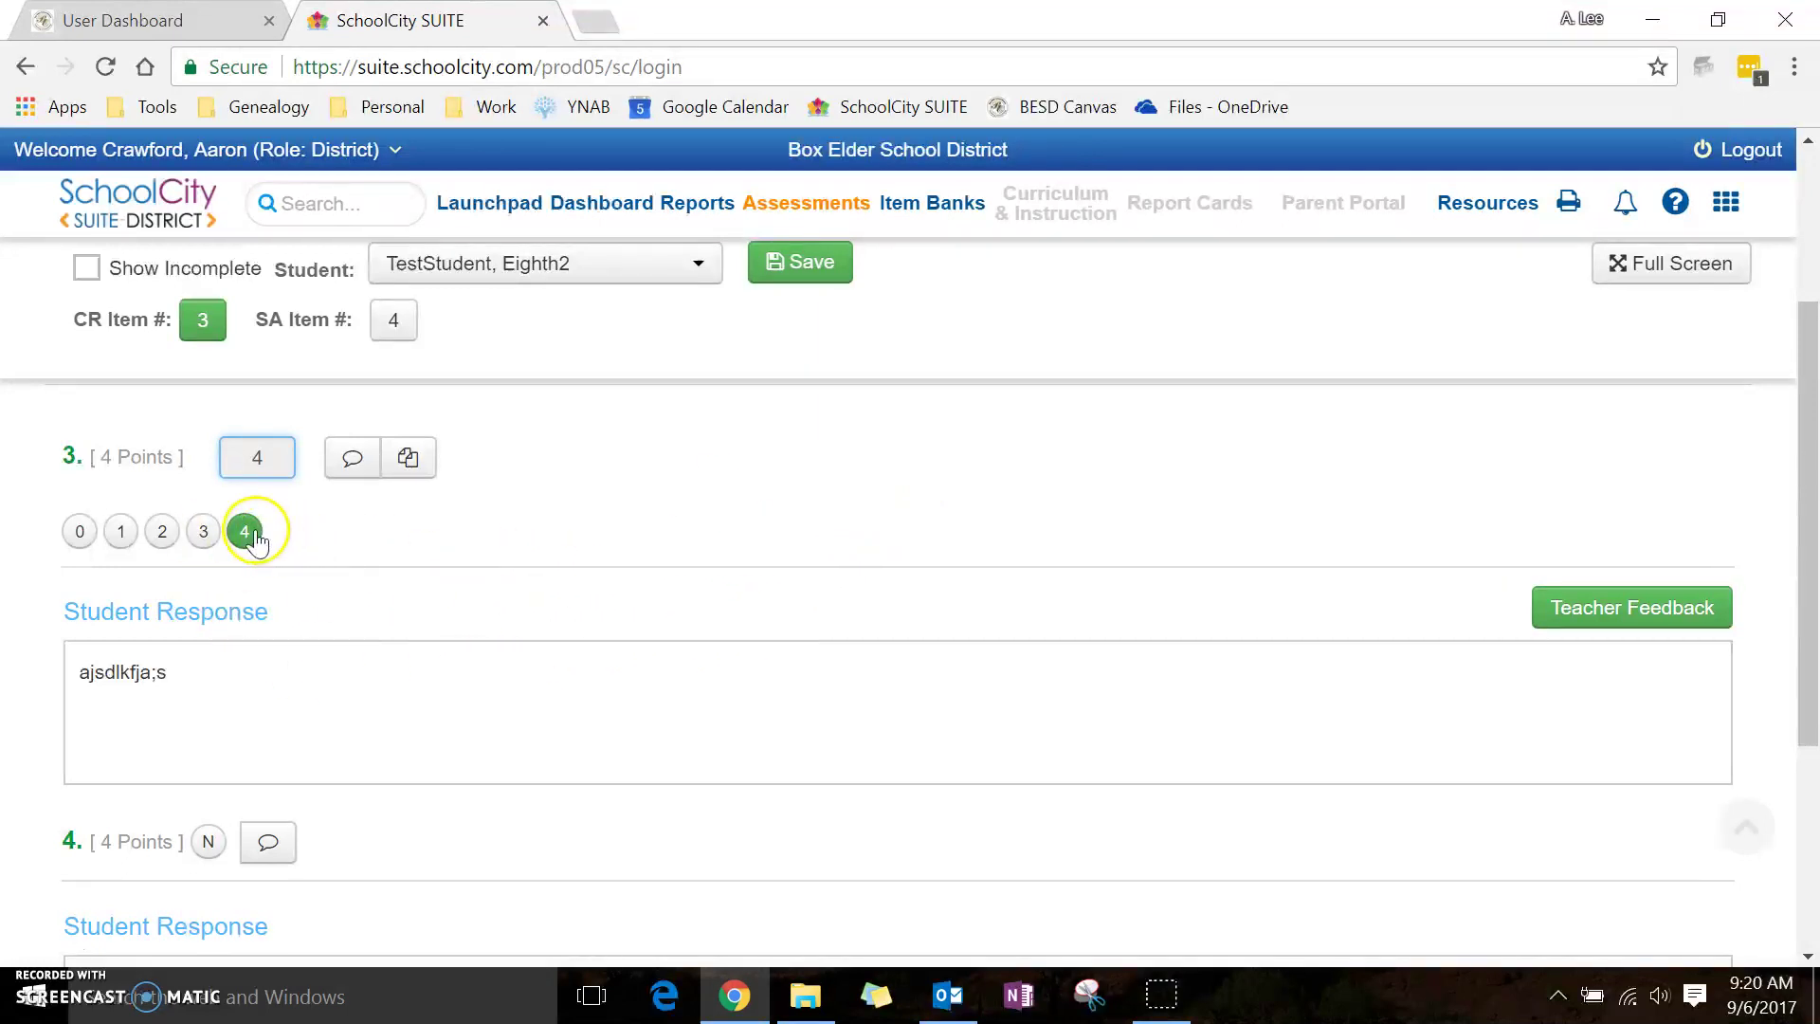
{"action": "double_click", "coordinate": [120, 672]}
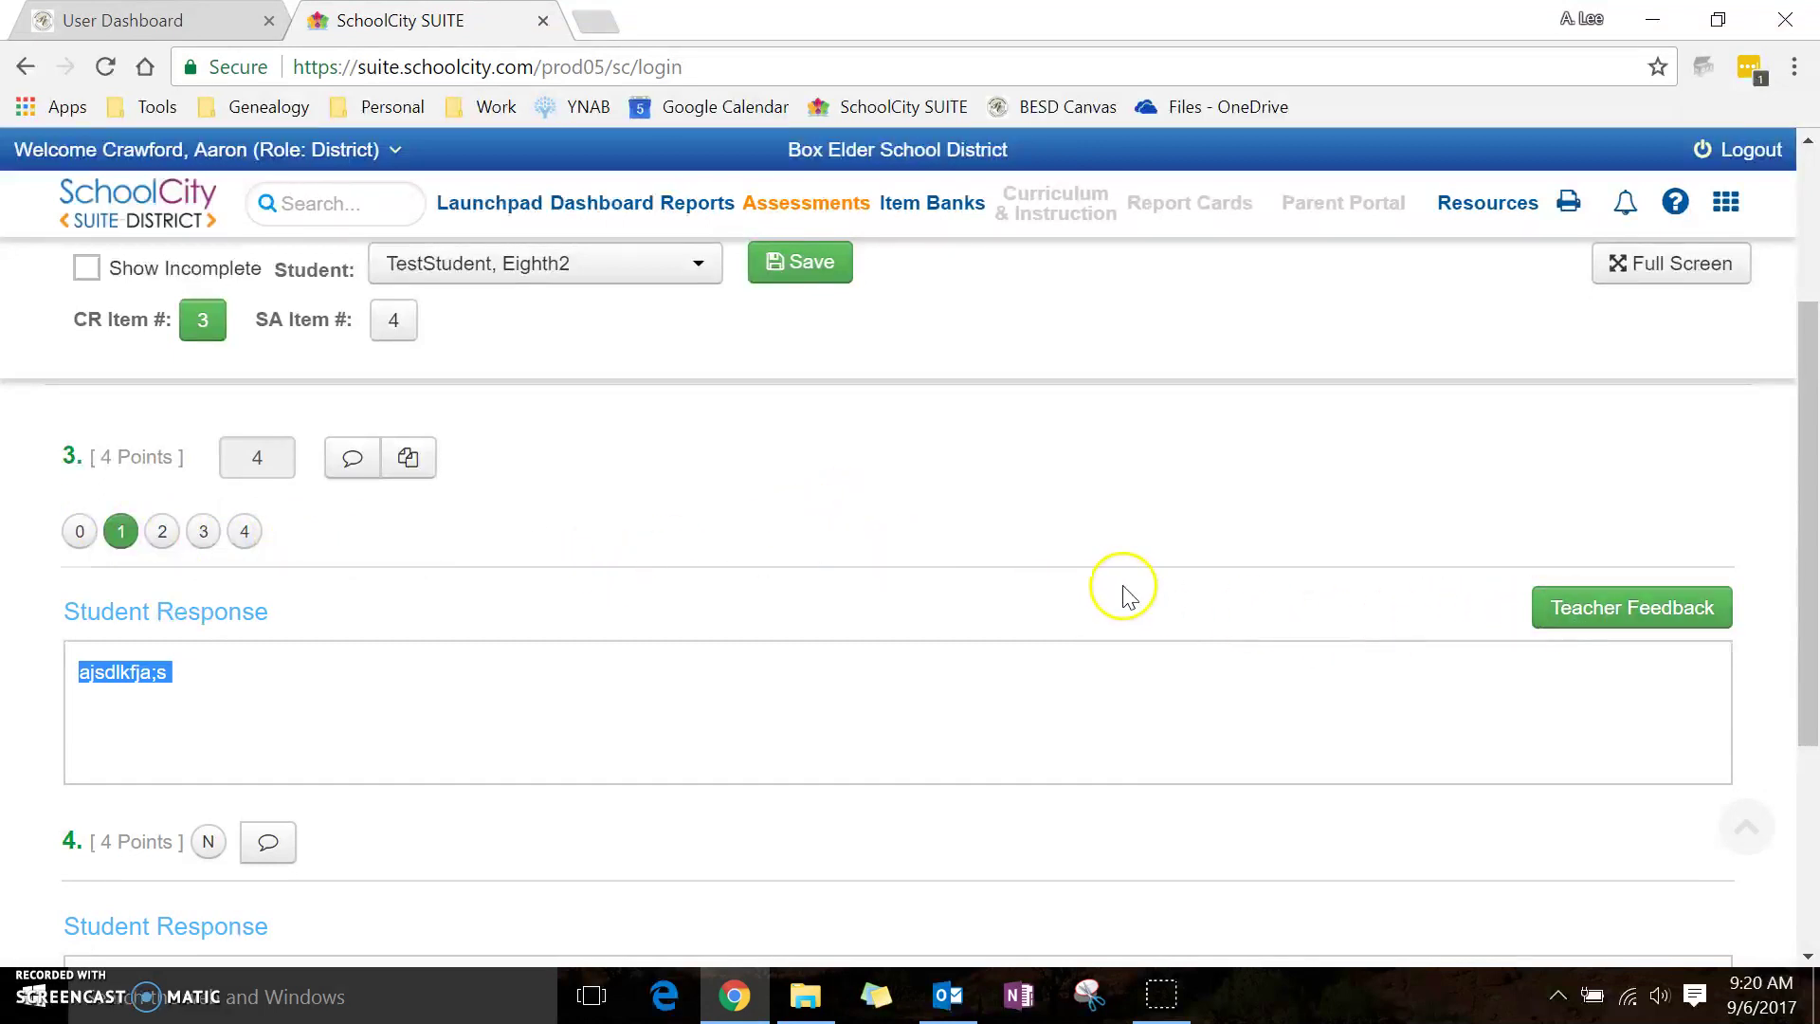
{"action": "scroll", "coordinate": [951, 547], "scroll_direction": "down", "scroll_amount": 2}
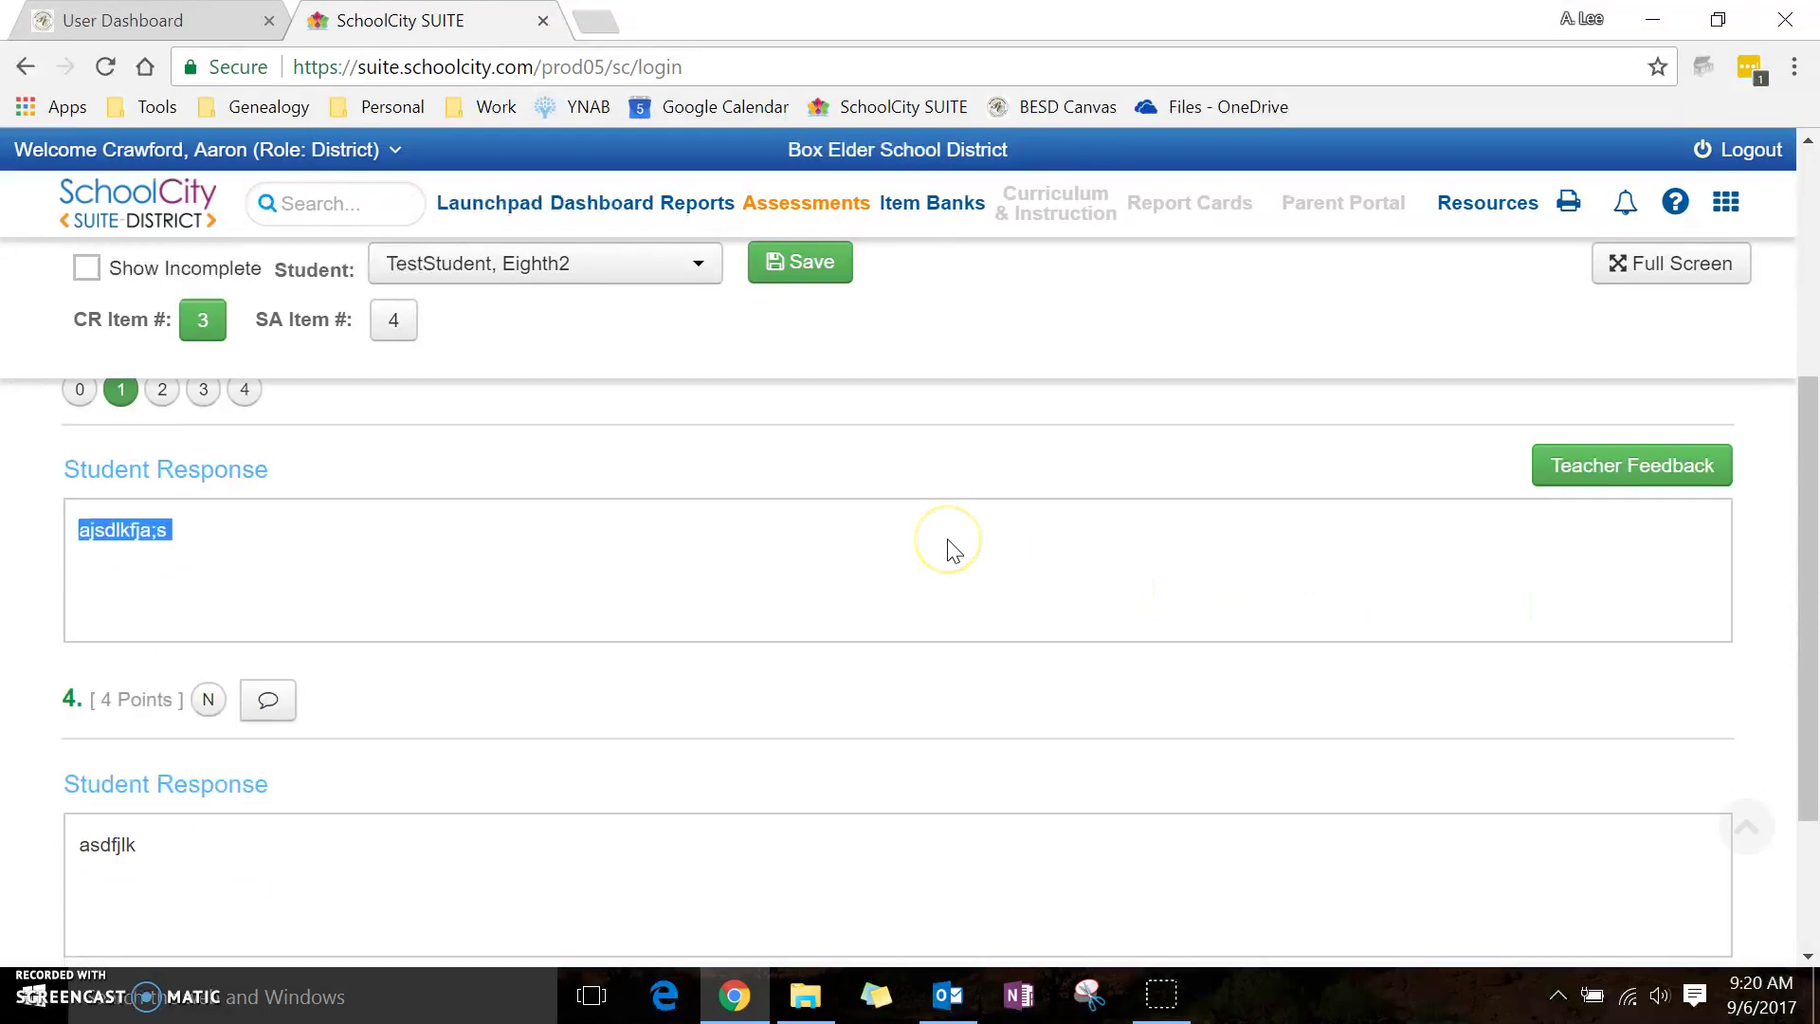
{"action": "scroll", "coordinate": [953, 550], "scroll_direction": "down", "scroll_amount": 2}
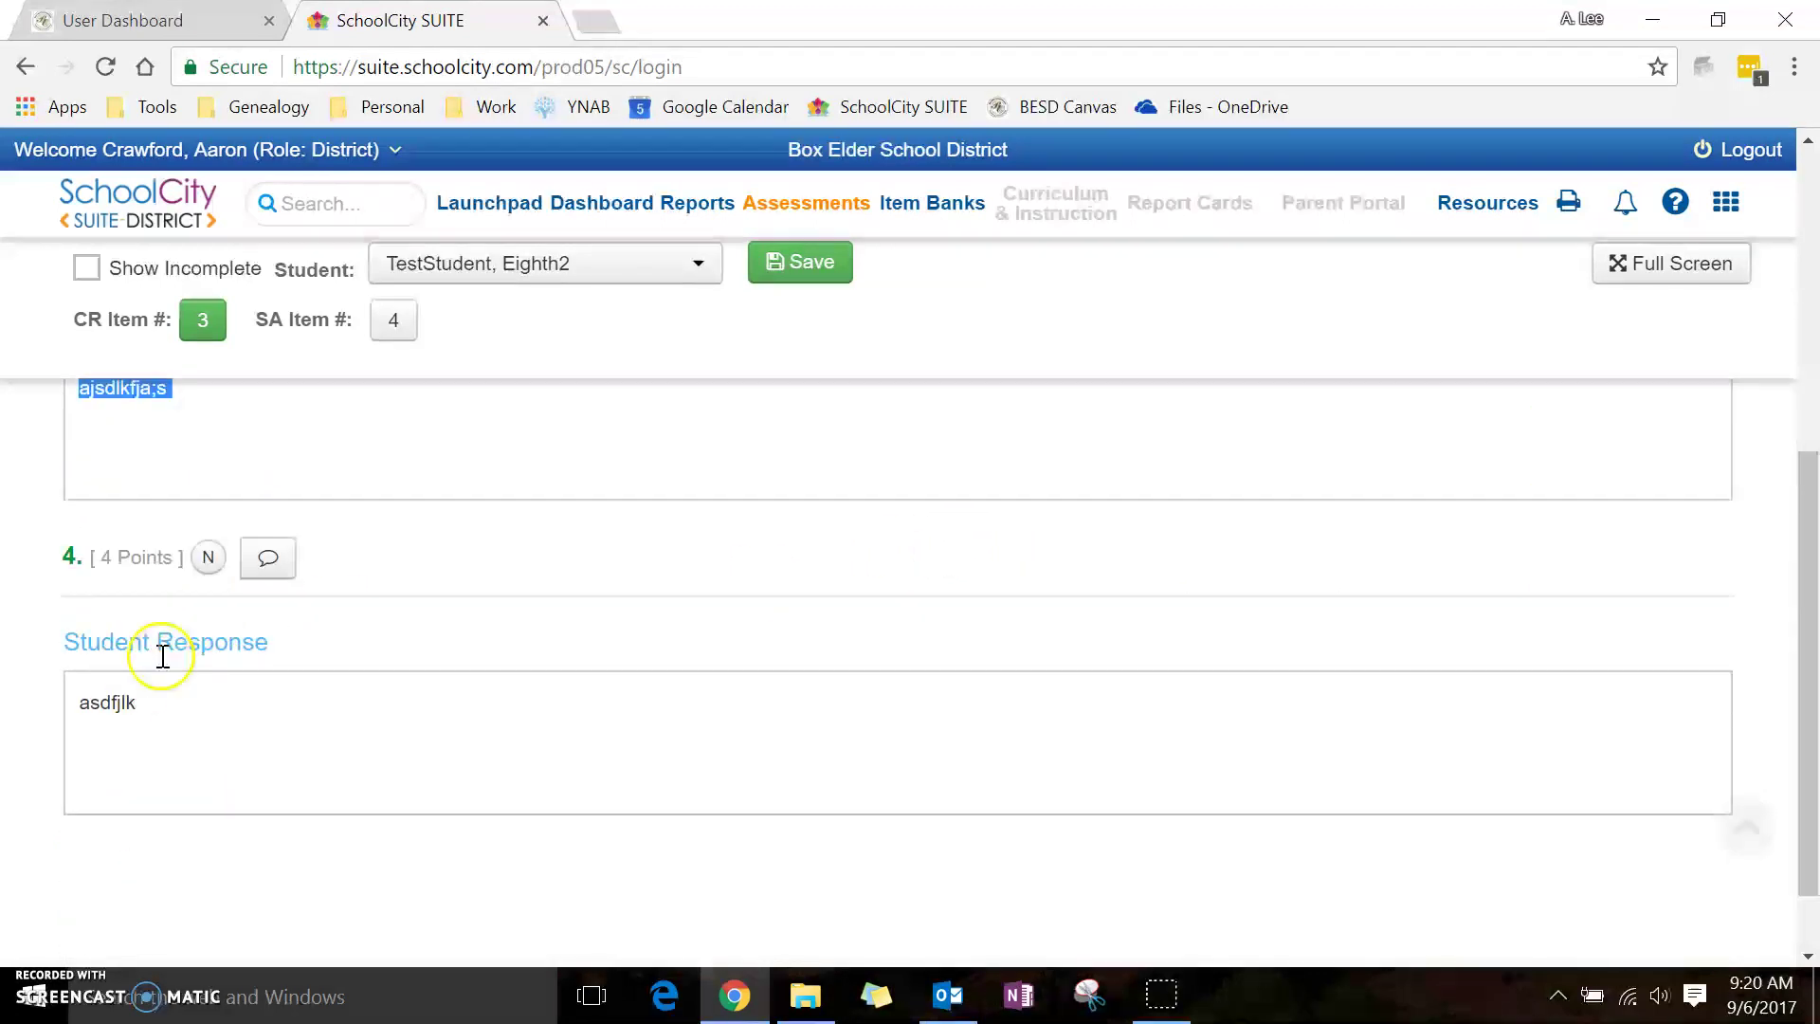
{"action": "scroll", "coordinate": [192, 632], "scroll_direction": "up", "scroll_amount": 6}
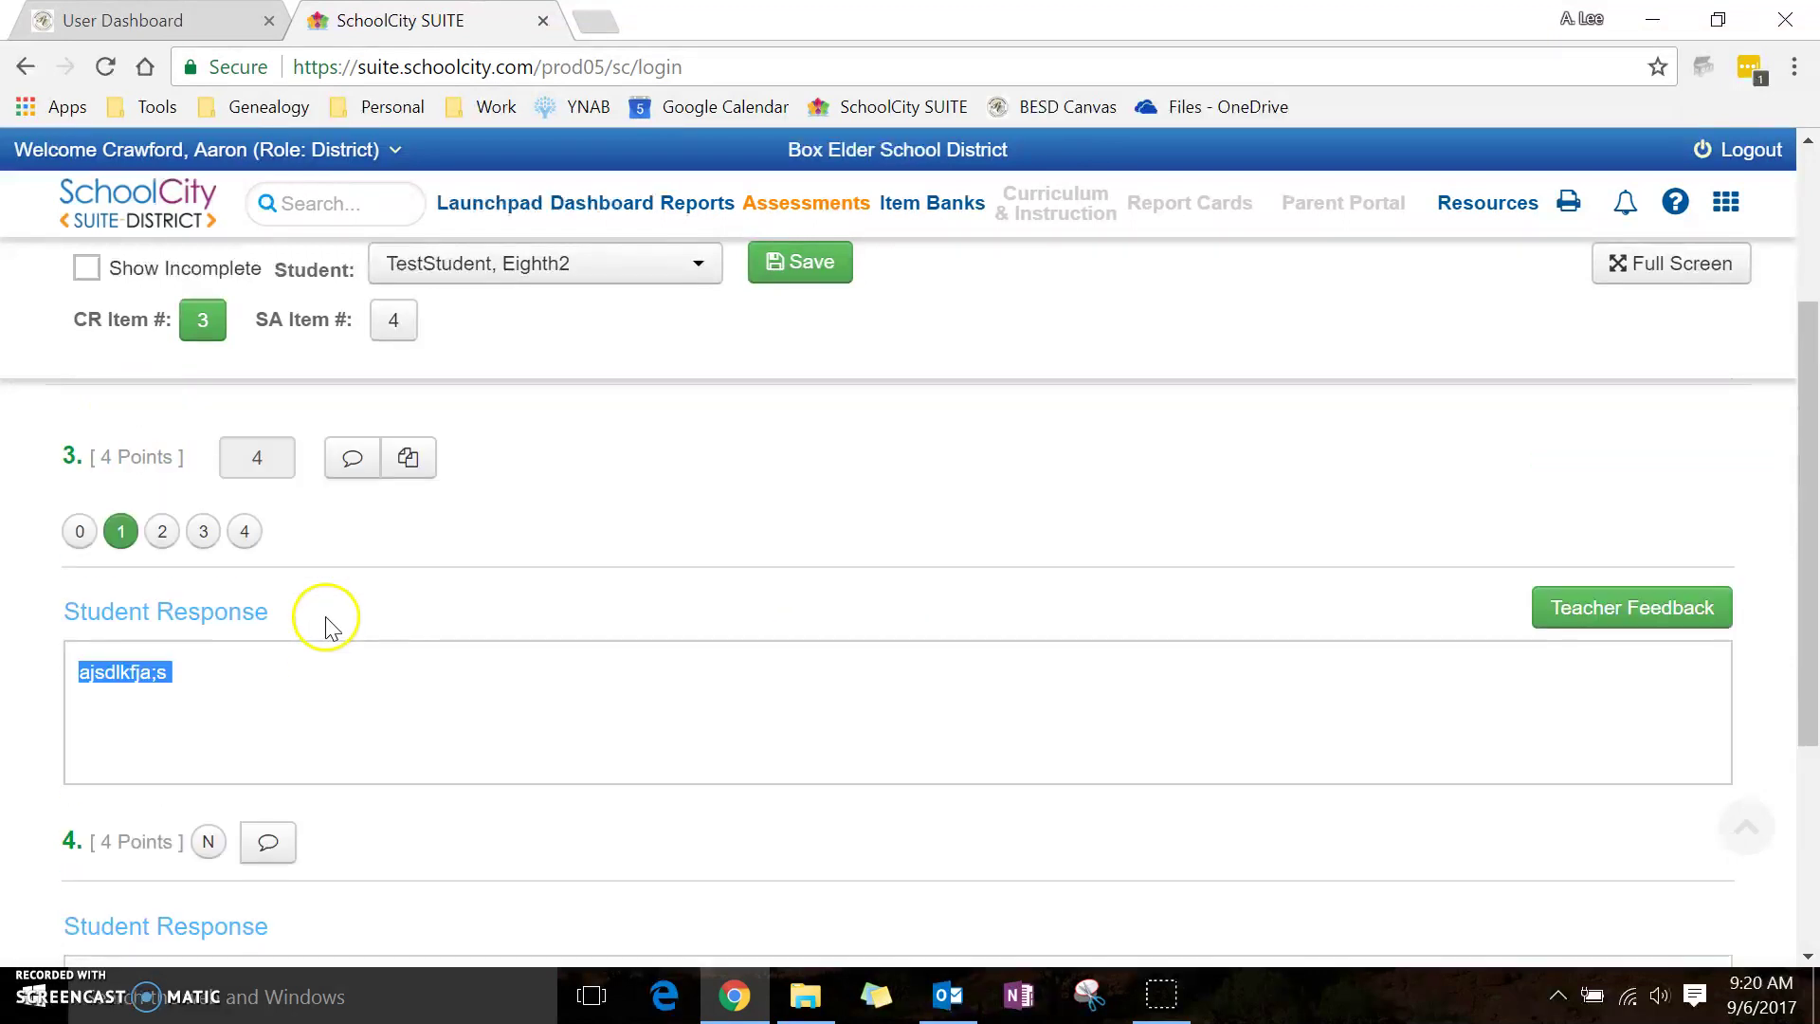
{"action": "scroll", "coordinate": [161, 645], "scroll_direction": "down", "scroll_amount": 4}
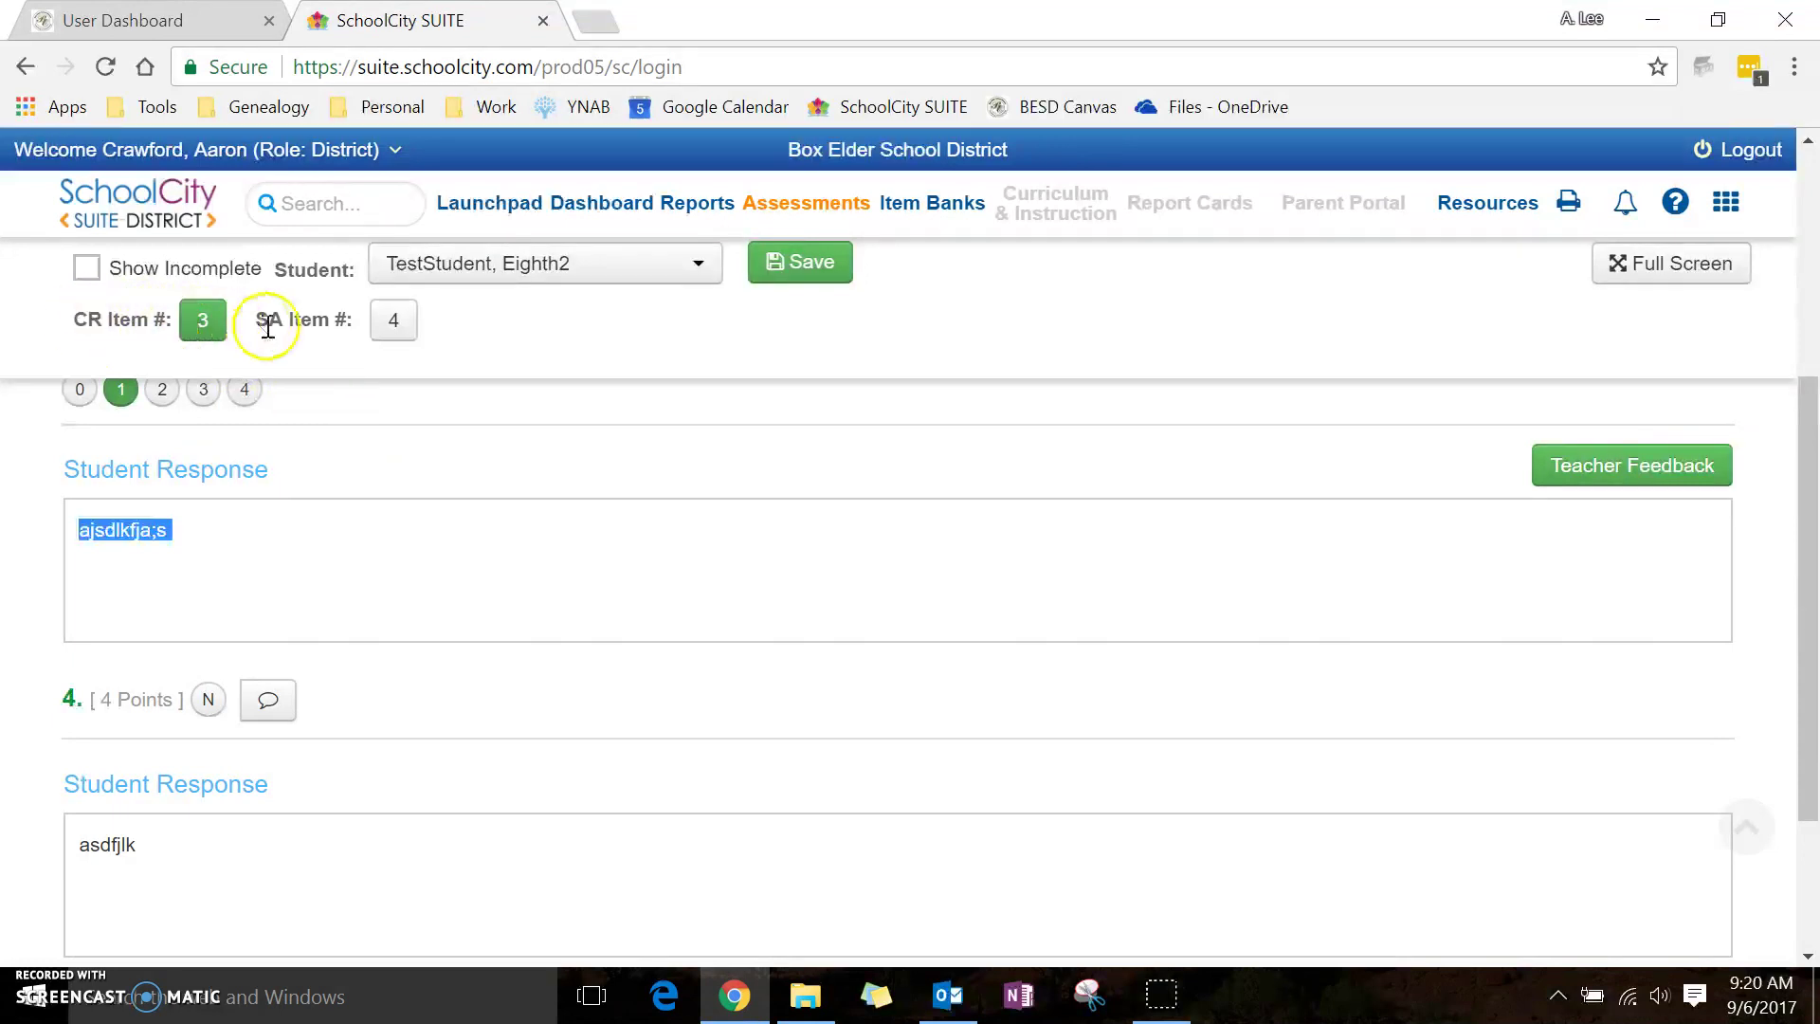
Move between items 4 and 3, then reload the panel showing only incompletely scored students
{"action": "left_click", "coordinate": [392, 339]}
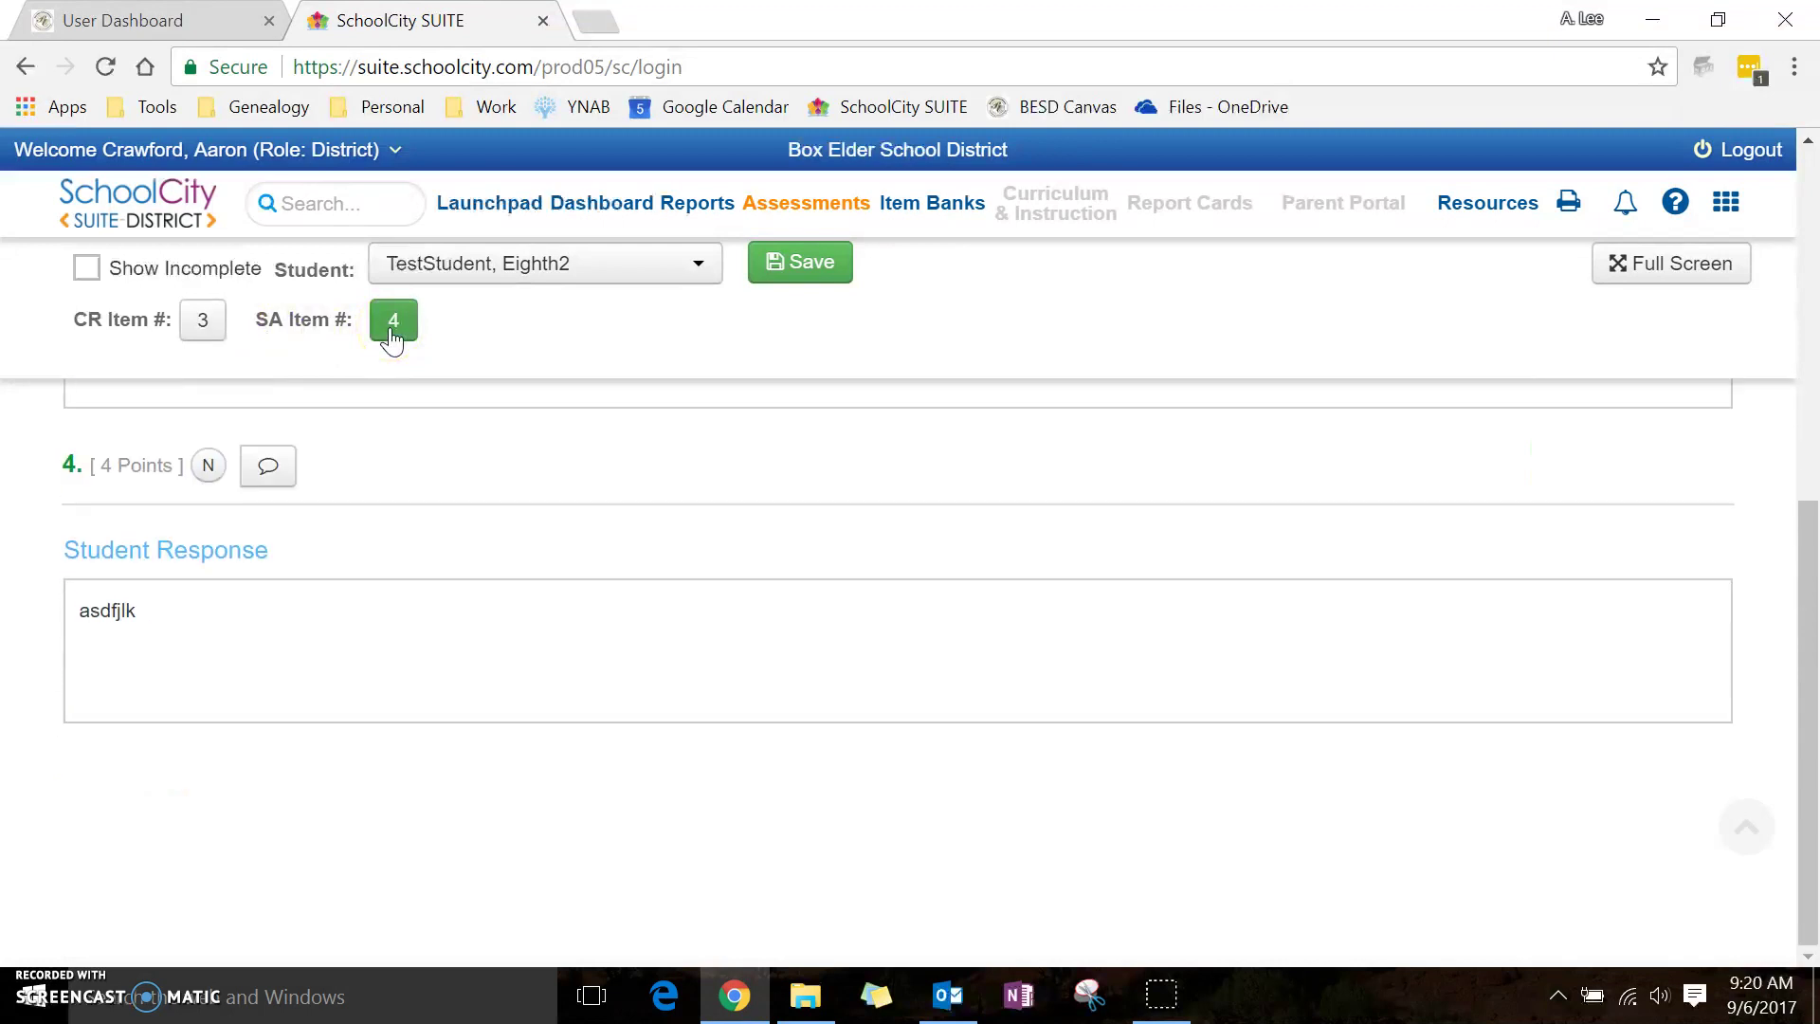
{"action": "left_click", "coordinate": [203, 322]}
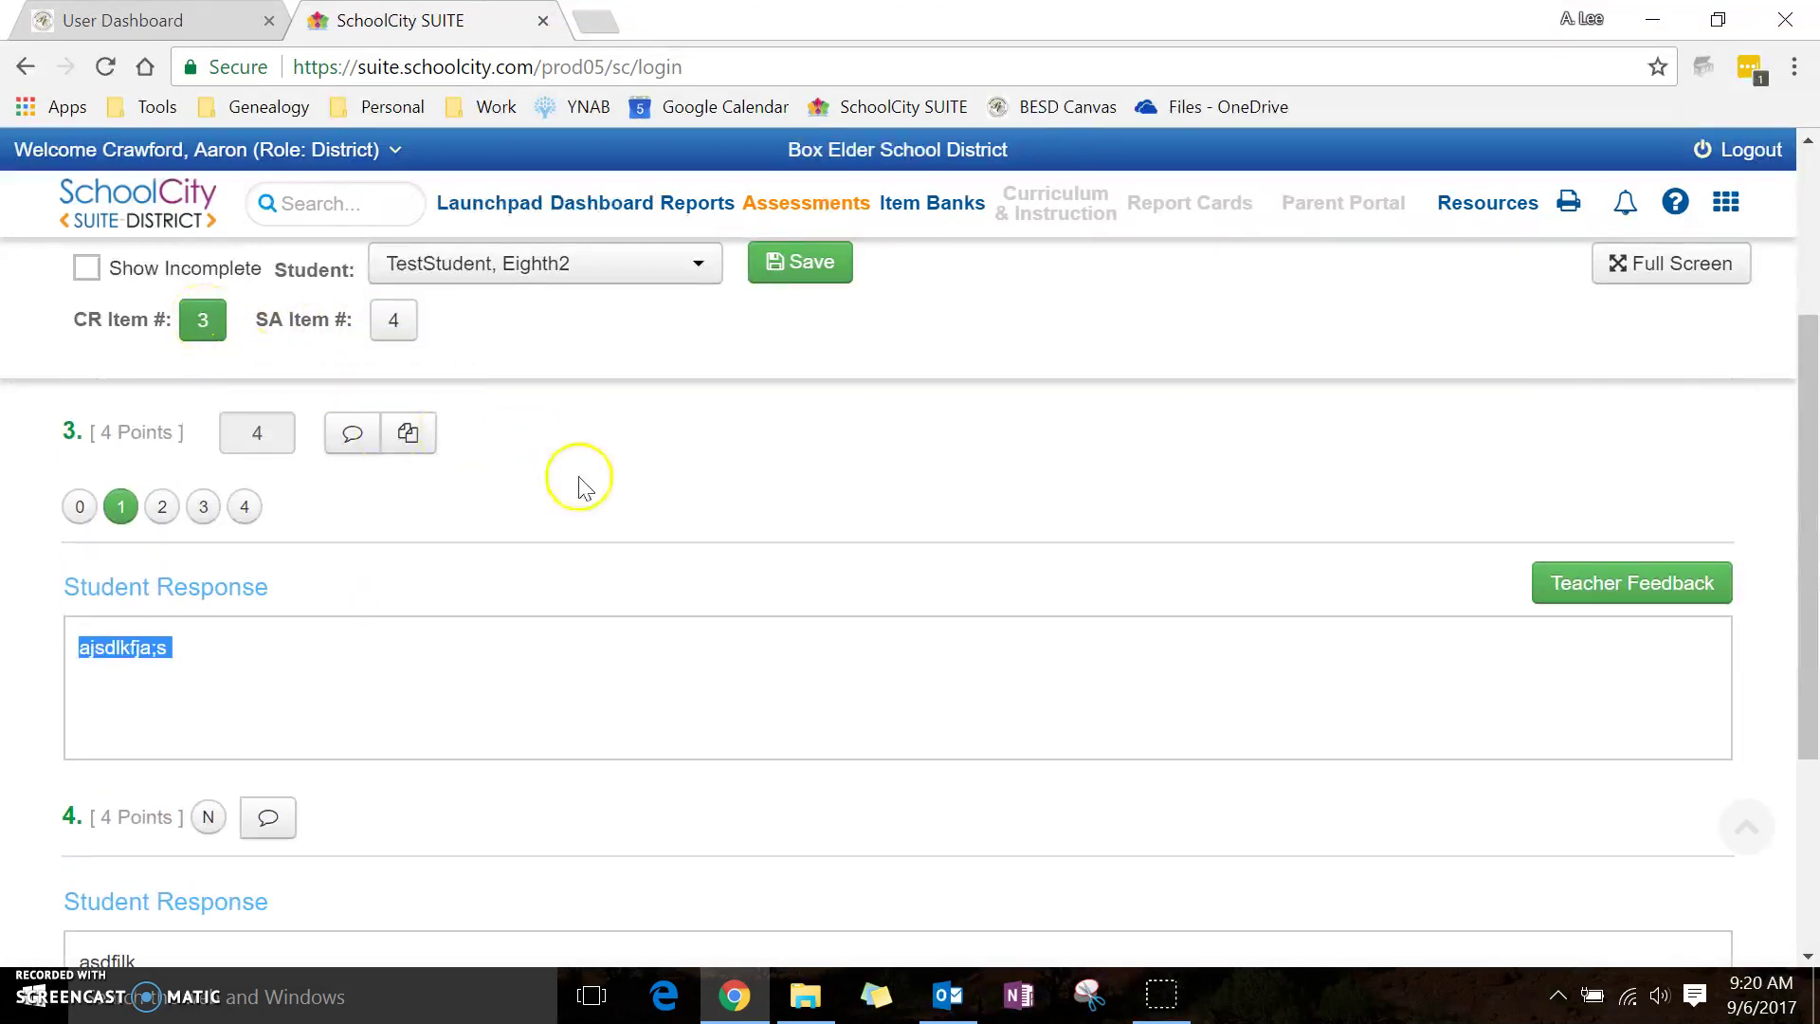
{"action": "left_click", "coordinate": [87, 272]}
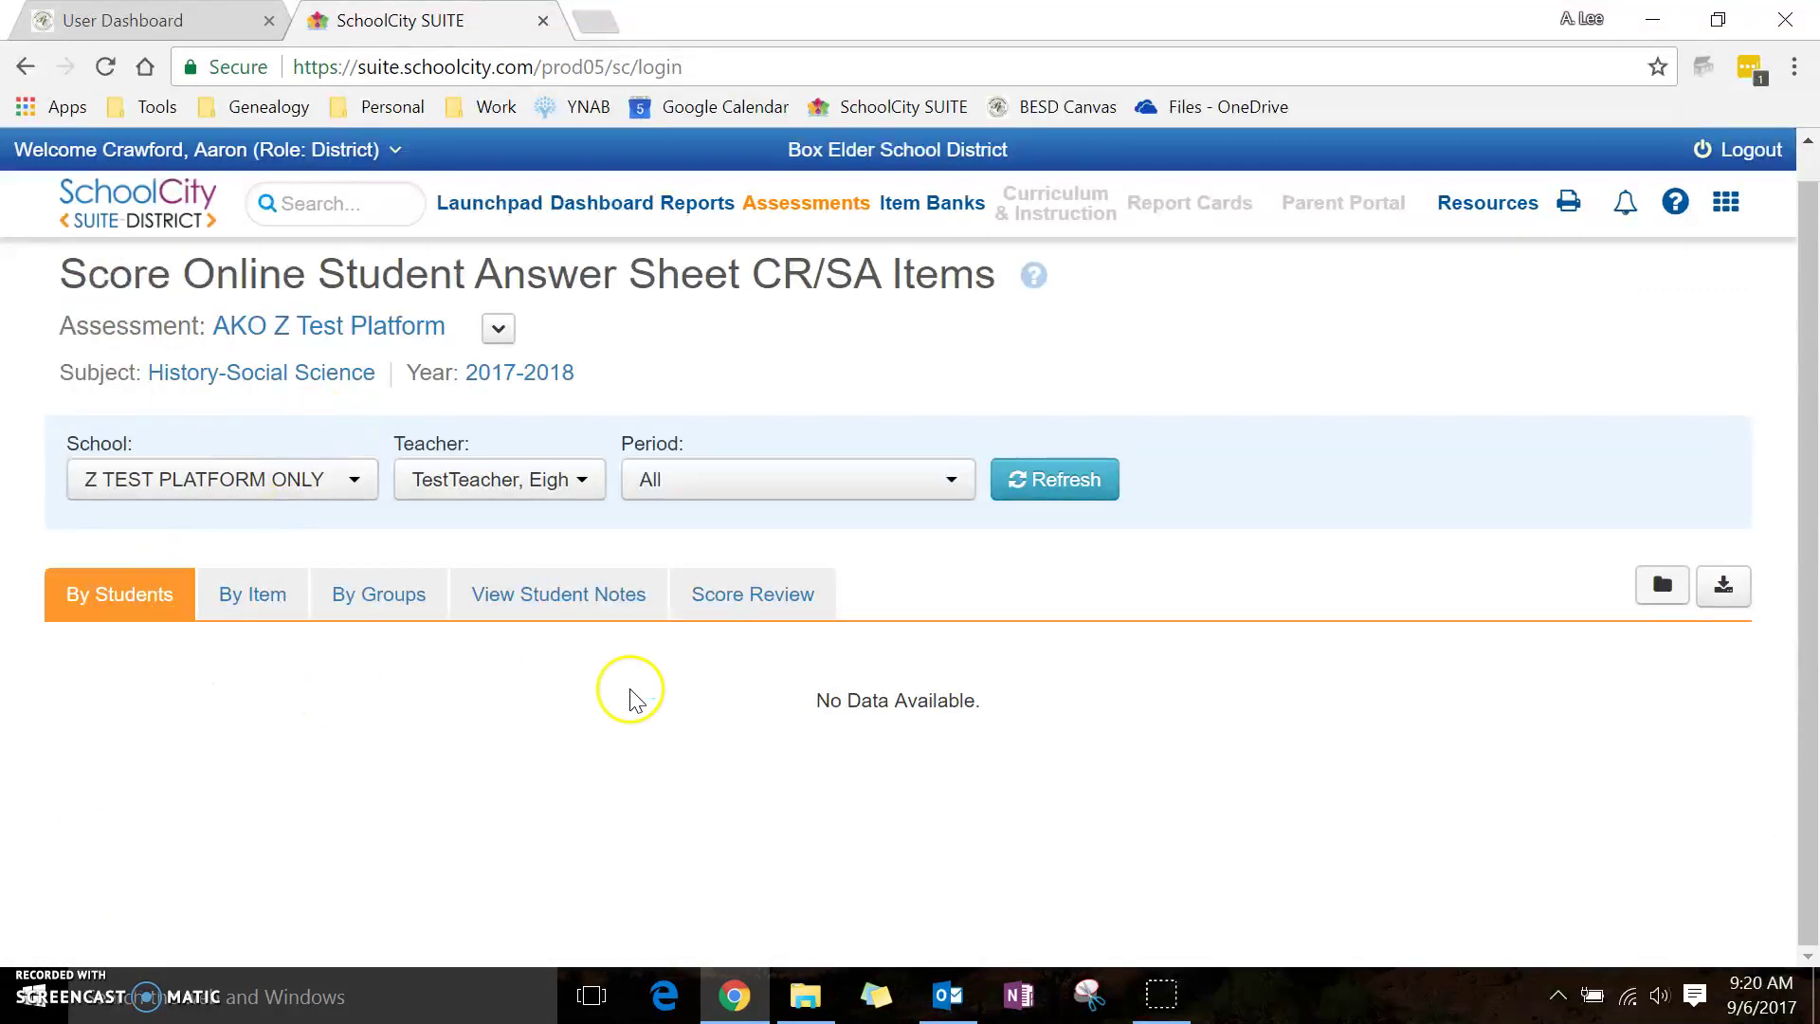
{"action": "left_click", "coordinate": [1052, 478]}
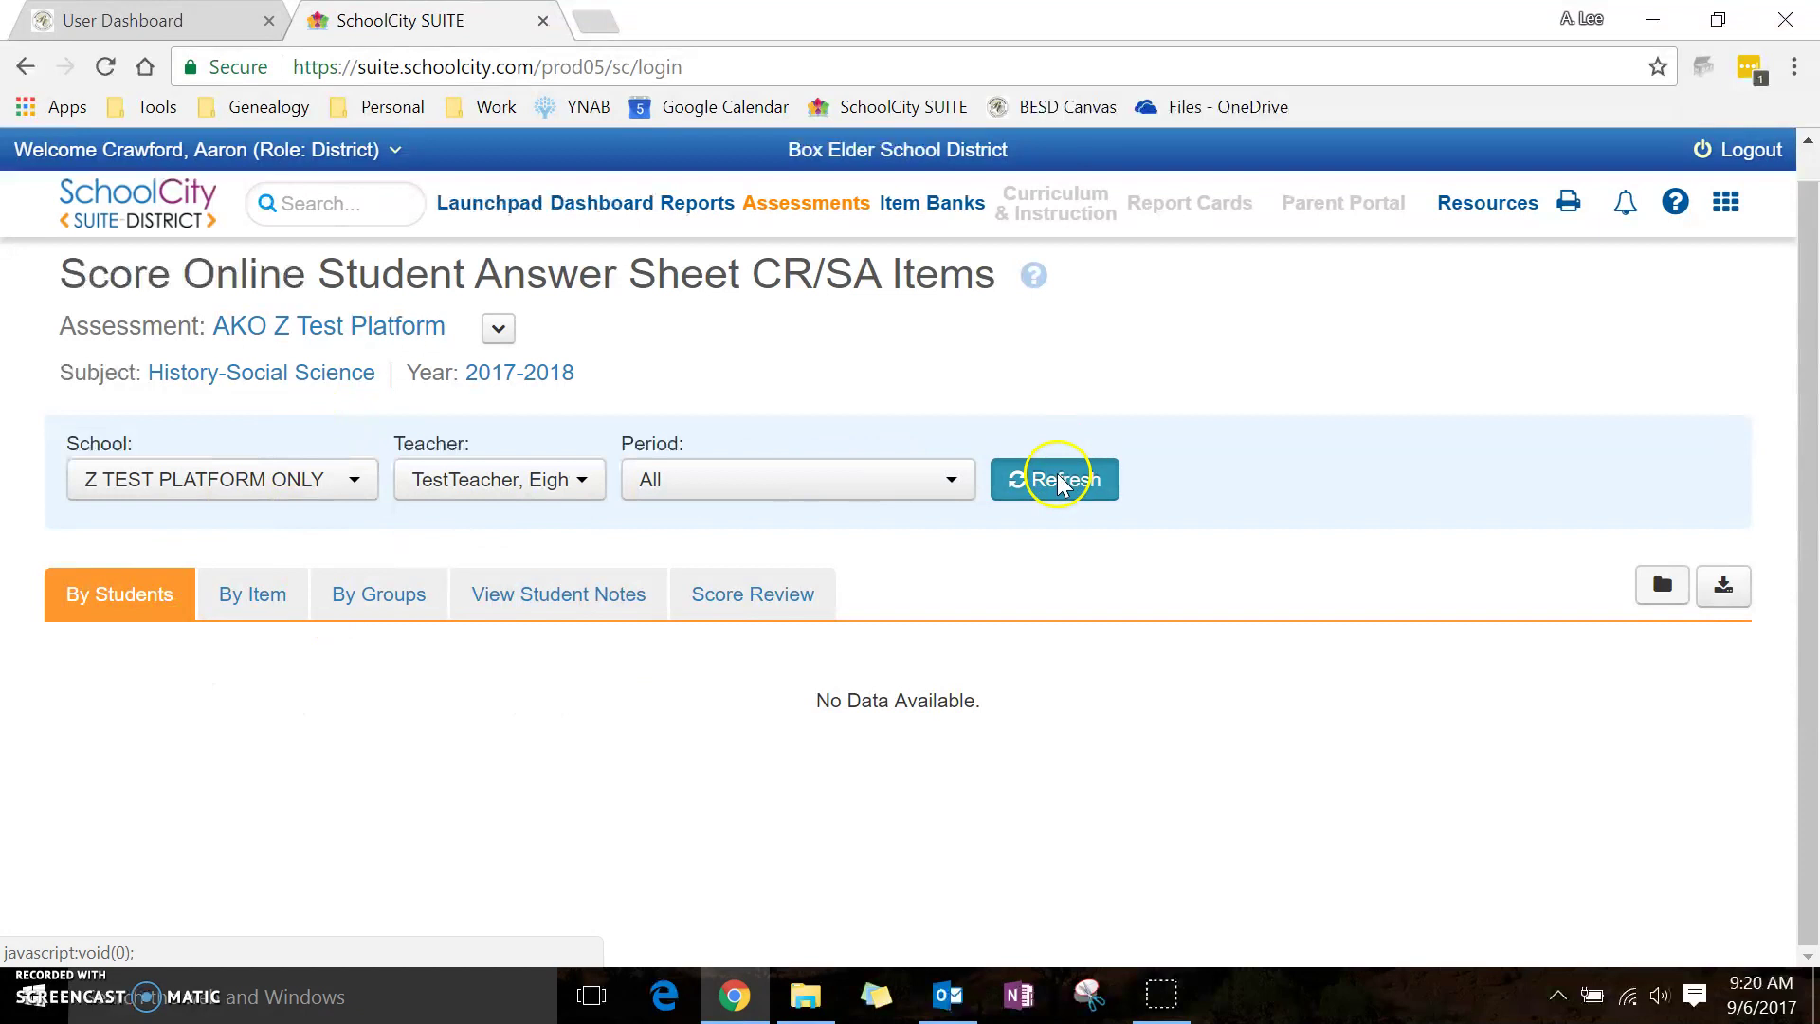
Review the test student's short-answer item 4 and start a comment on it
{"action": "scroll", "coordinate": [824, 589], "scroll_direction": "down", "scroll_amount": 6}
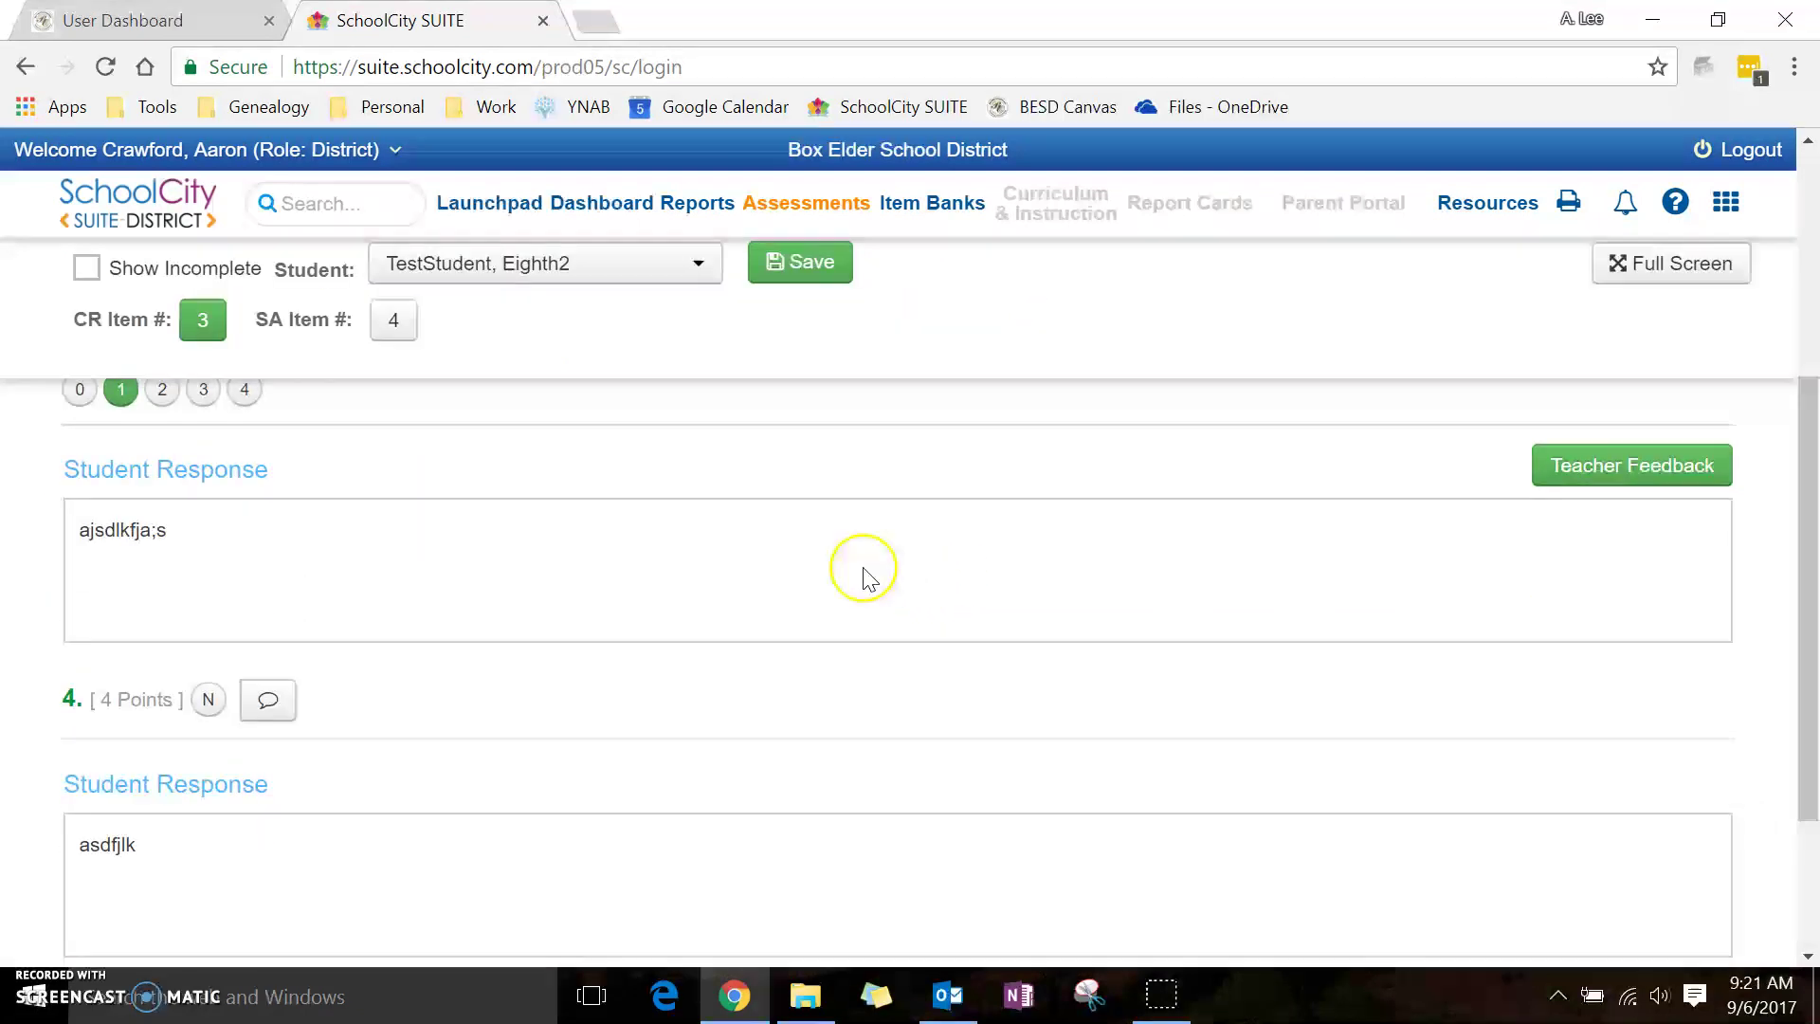
{"action": "left_click", "coordinate": [401, 325]}
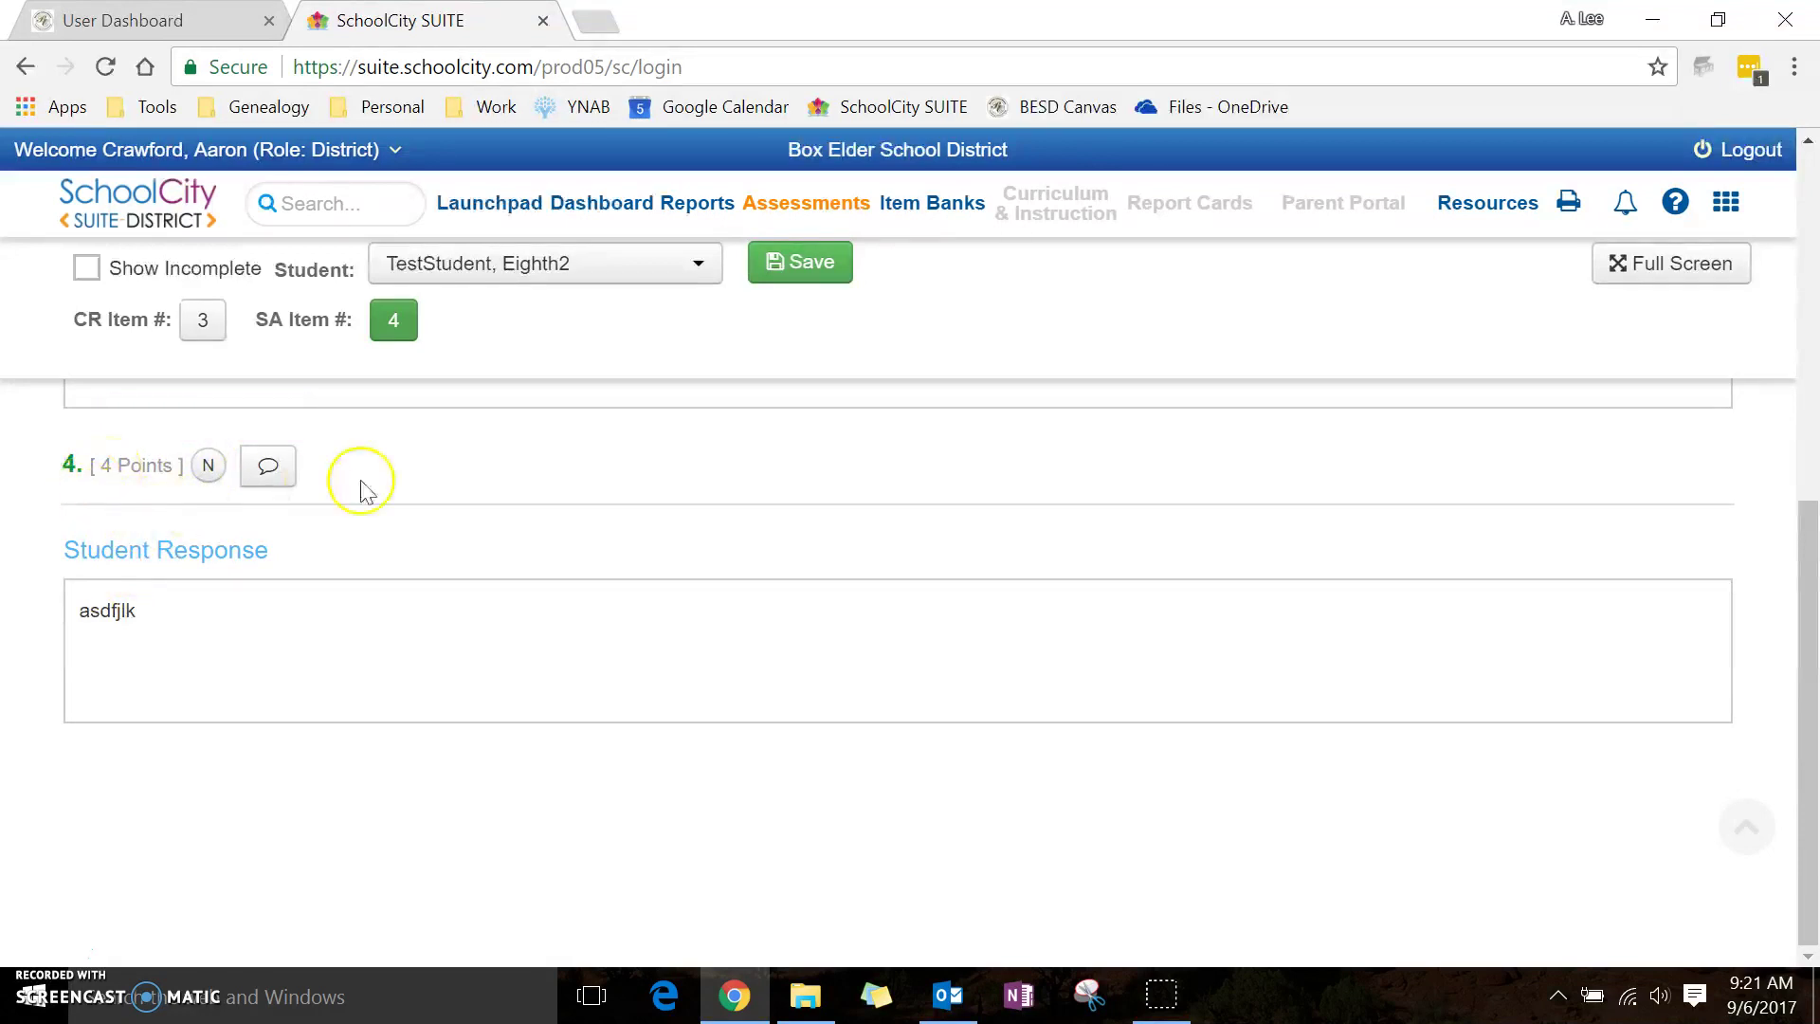
{"action": "scroll", "coordinate": [379, 488], "scroll_direction": "up", "scroll_amount": 3}
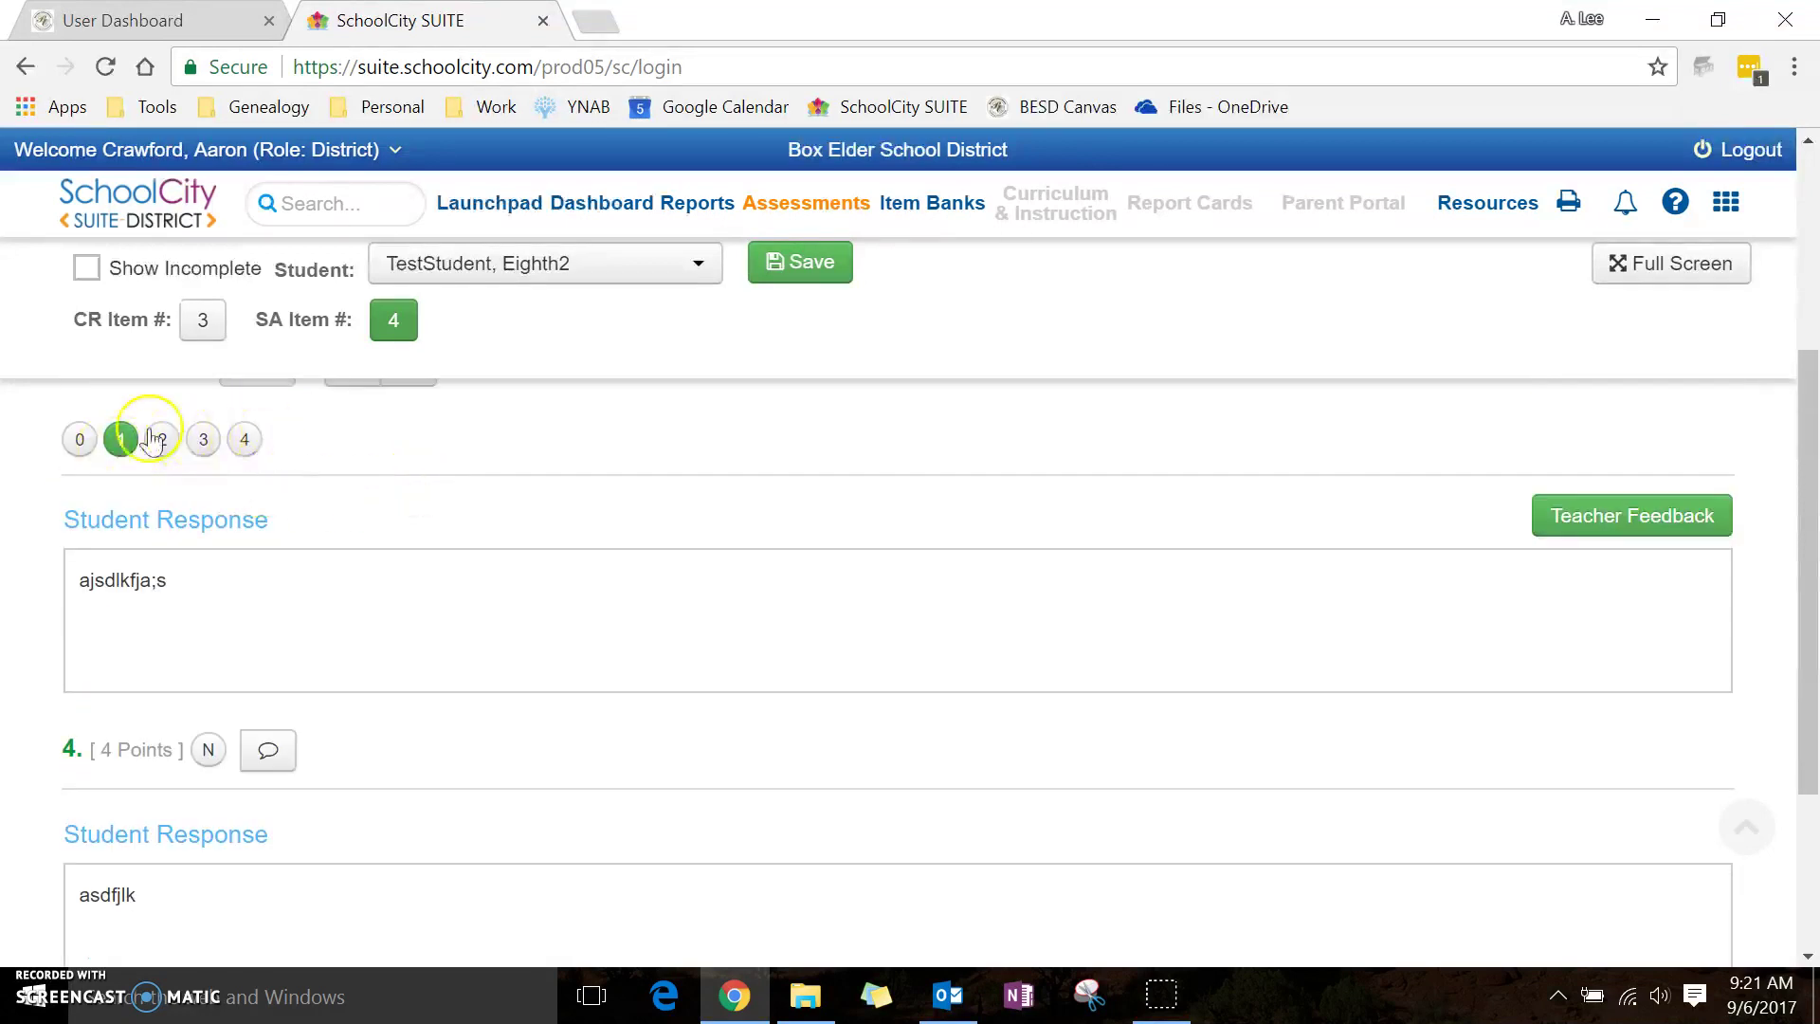
{"action": "scroll", "coordinate": [464, 511], "scroll_direction": "down", "scroll_amount": 2}
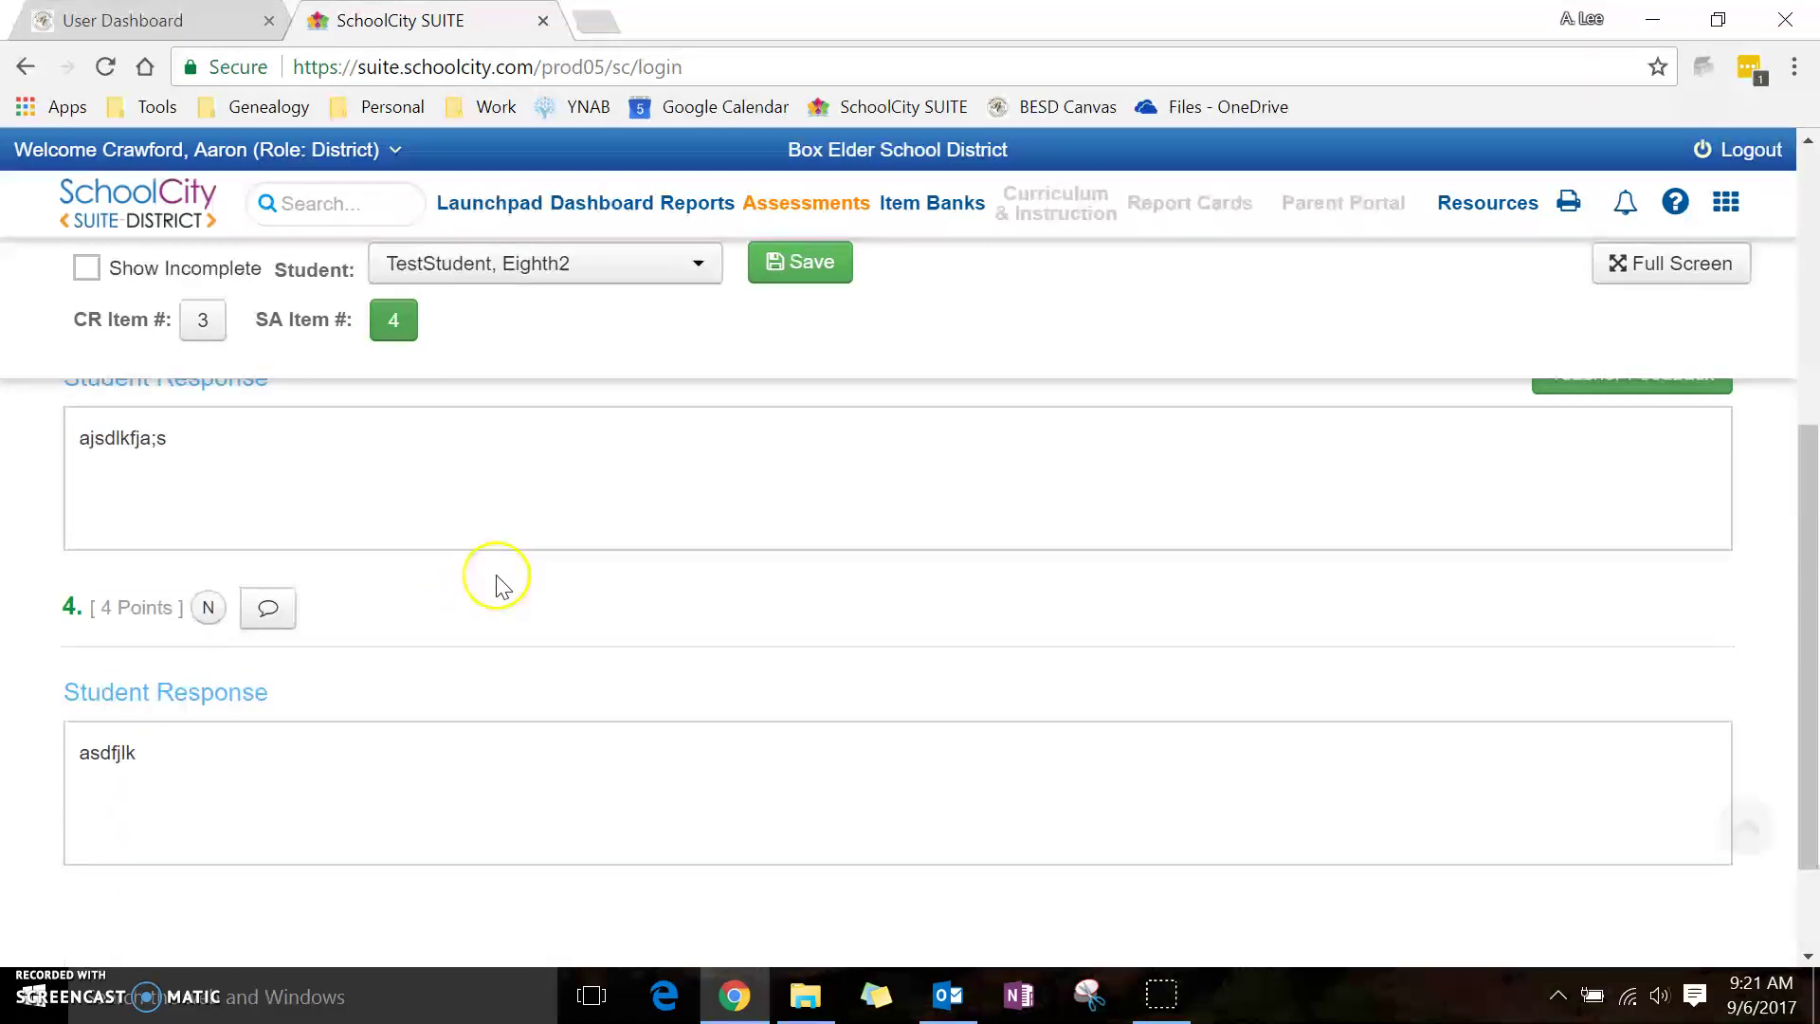
{"action": "left_click", "coordinate": [267, 615]}
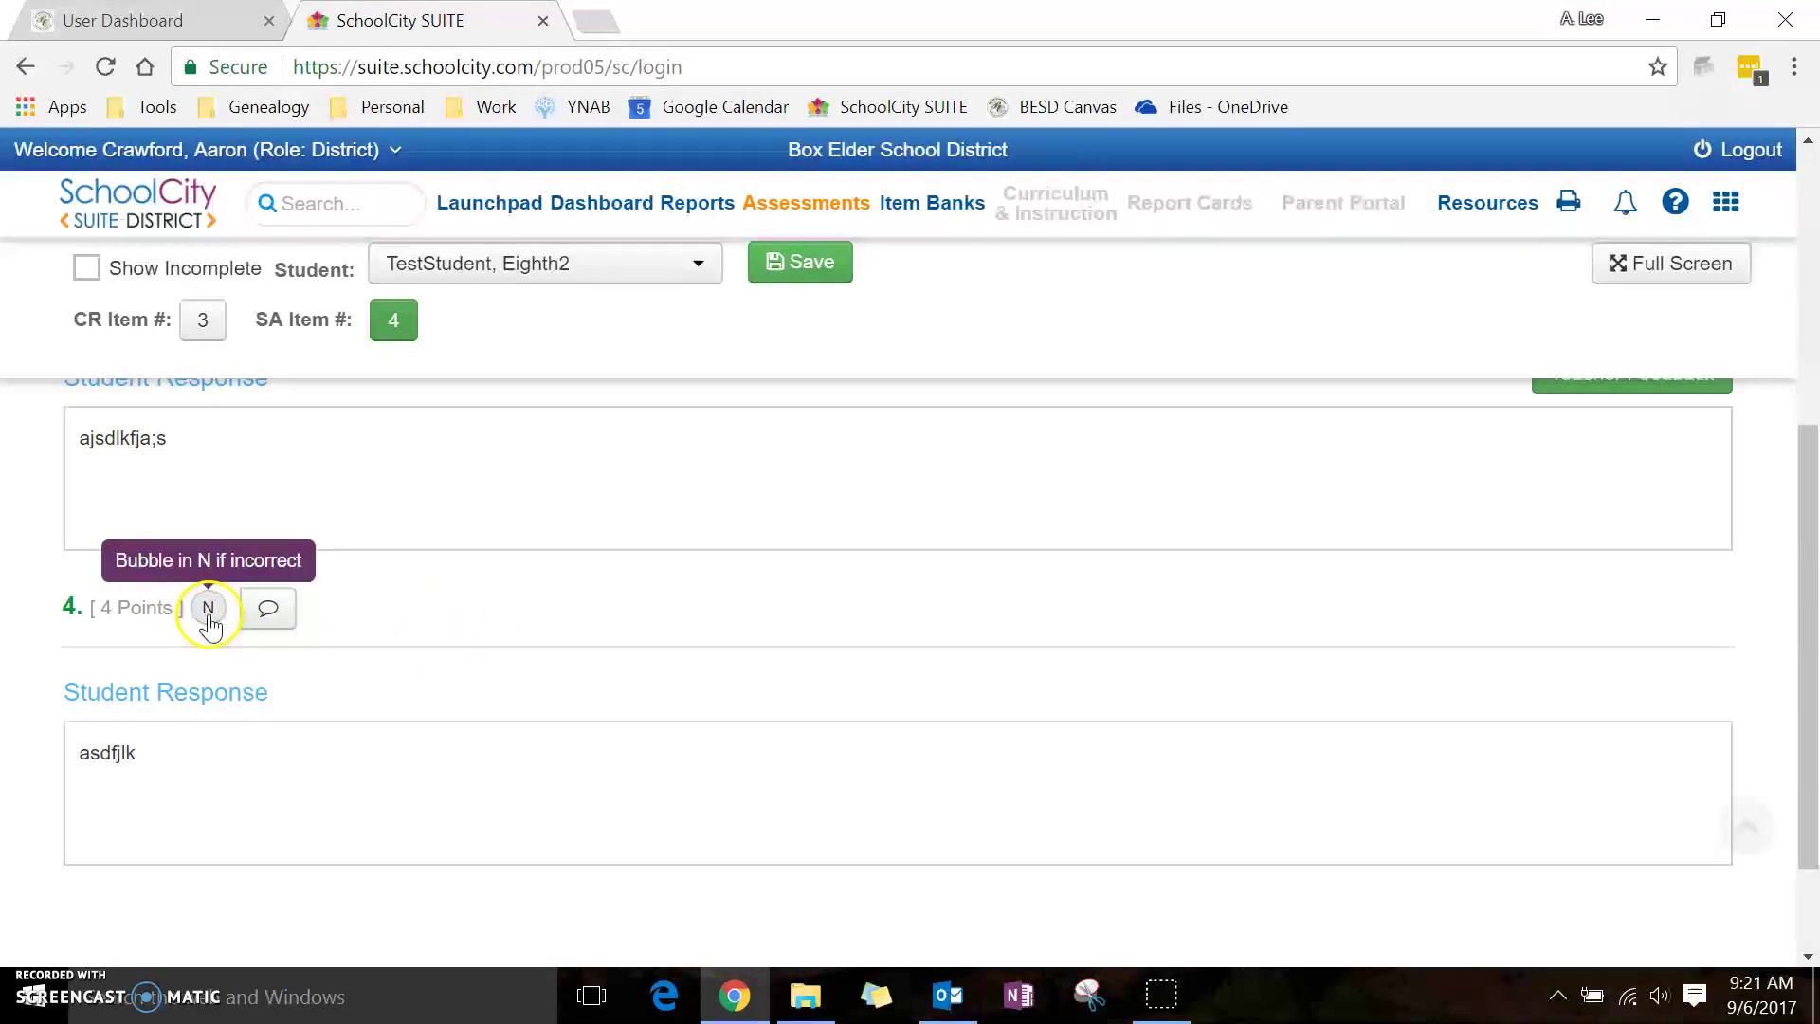
{"action": "scroll", "coordinate": [421, 625], "scroll_direction": "up", "scroll_amount": 1}
{"action": "scroll", "coordinate": [421, 625], "scroll_direction": "up", "scroll_amount": 4}
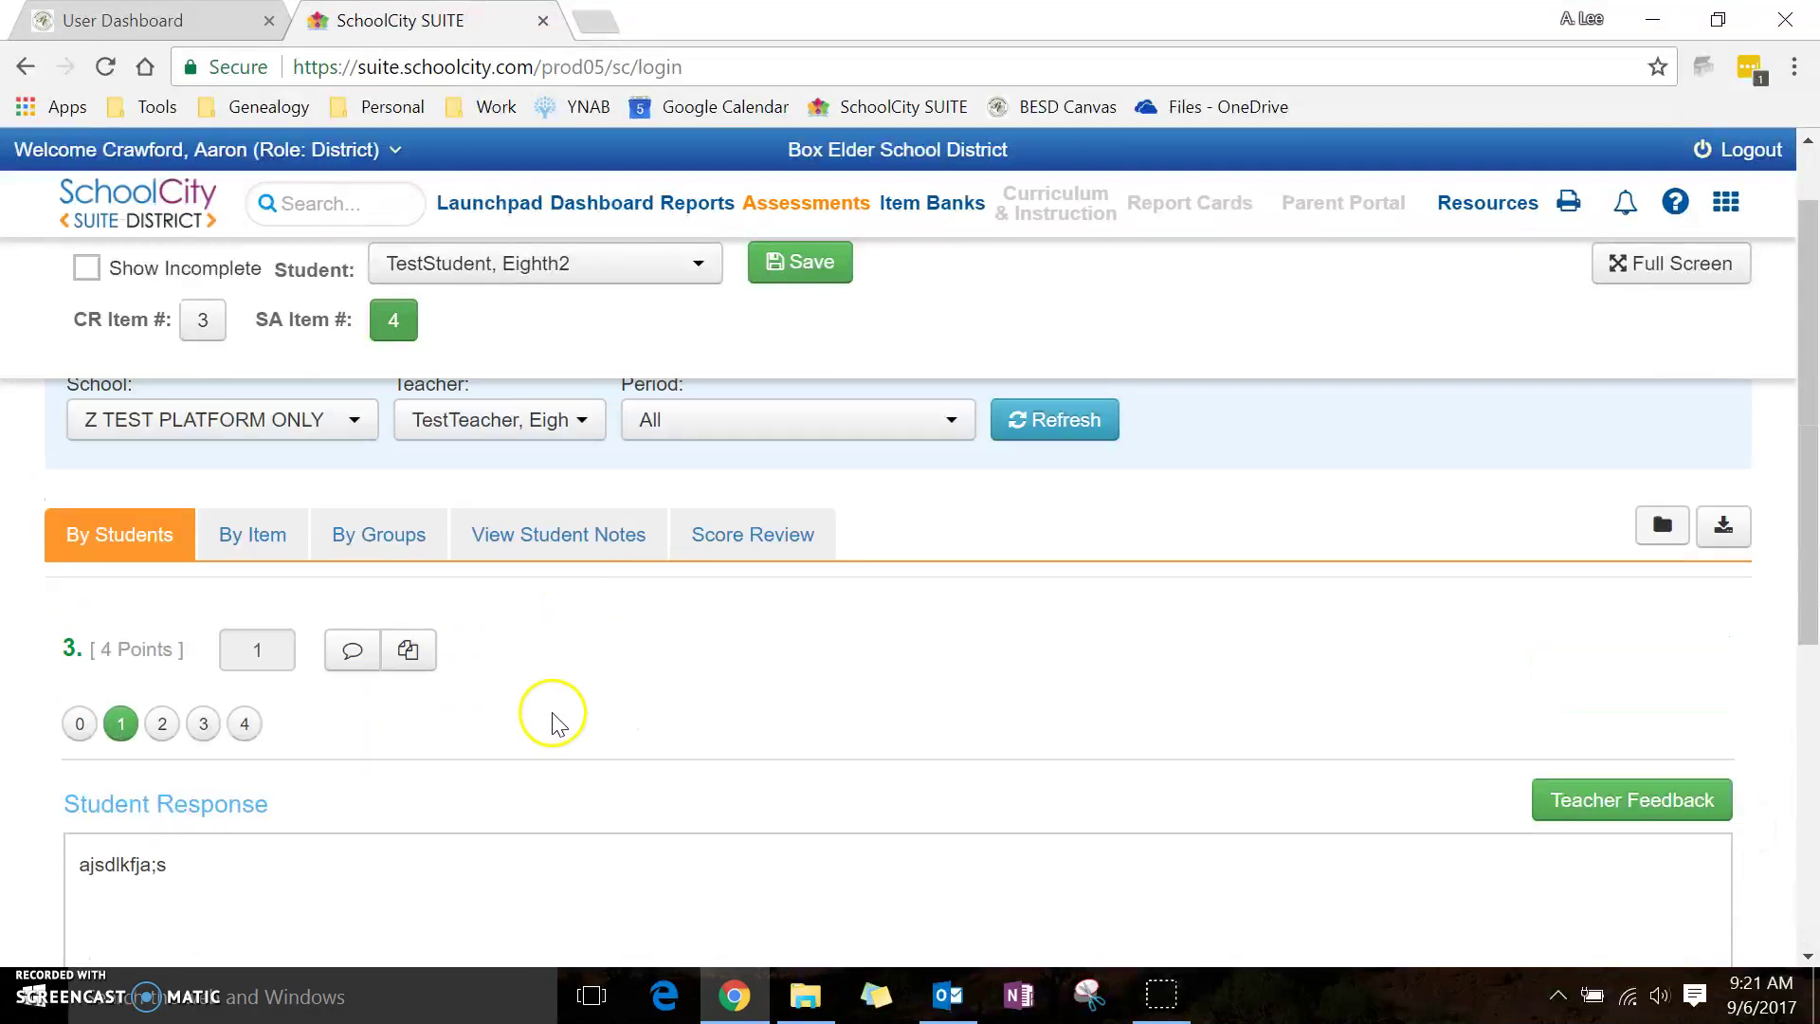
Review item 3 scores for all students, then view Score Review totals of 4/12 and 8/12
{"action": "left_click", "coordinate": [243, 536]}
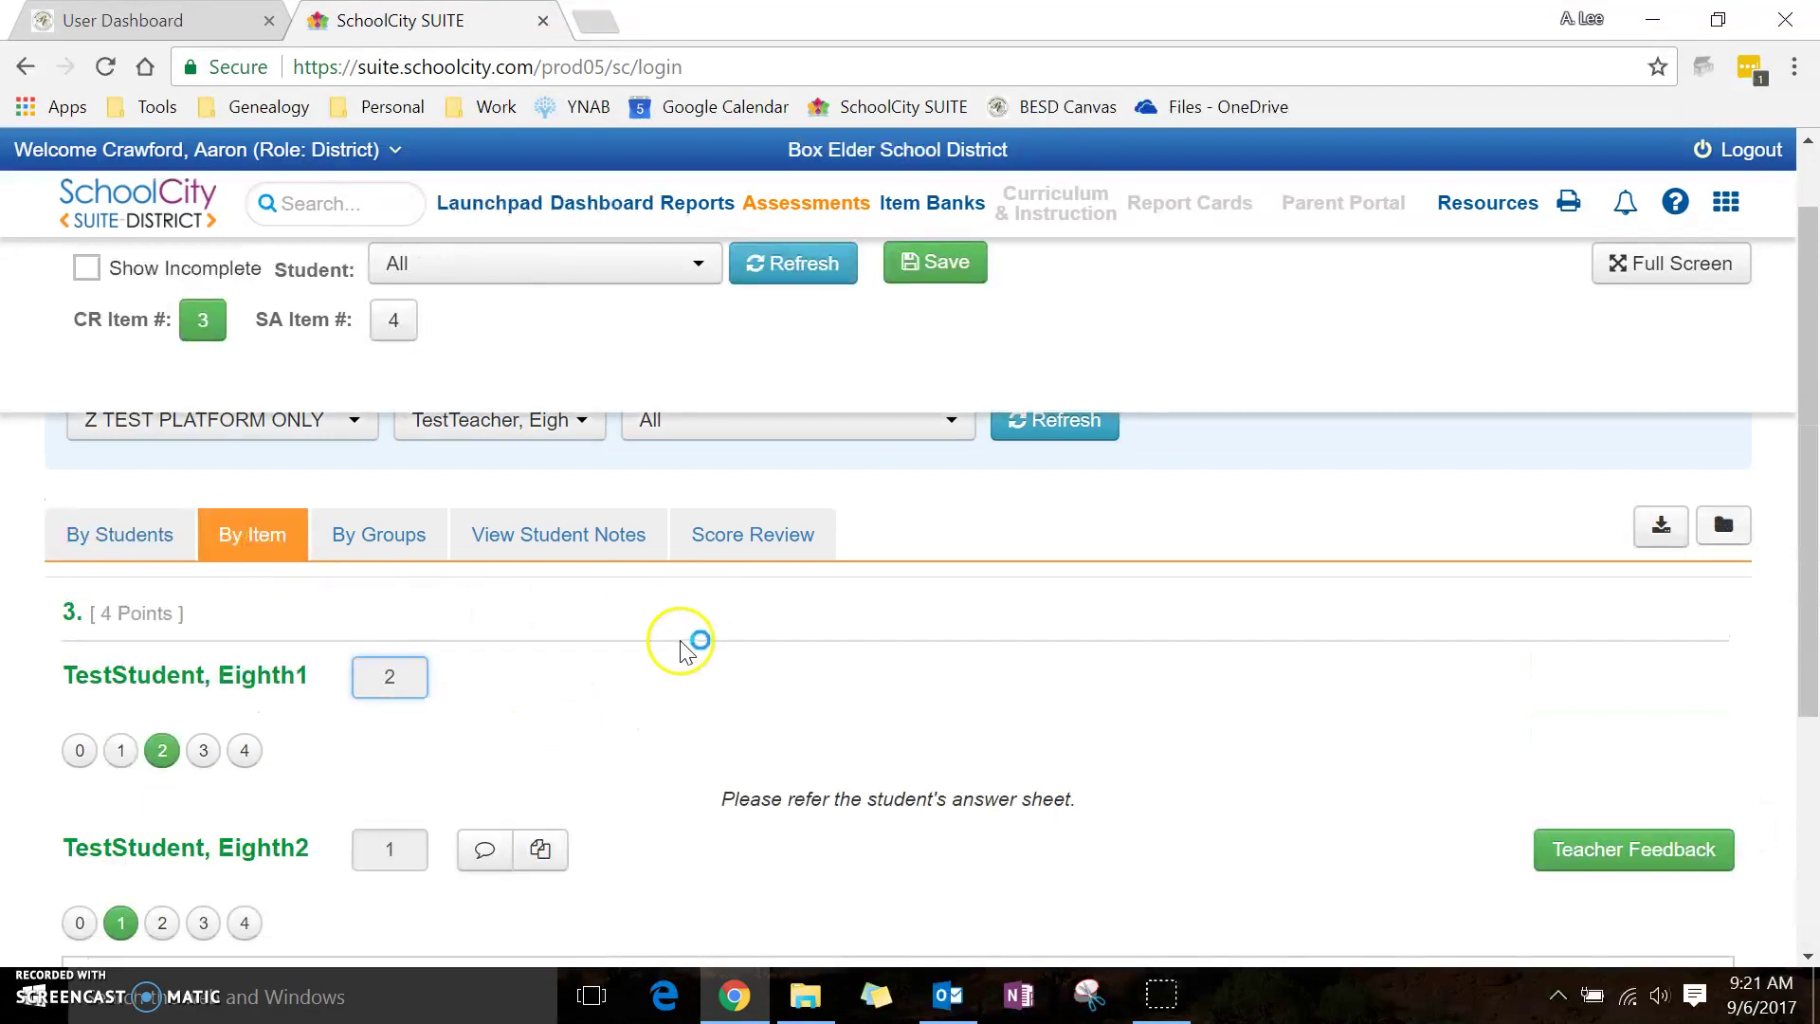
{"action": "scroll", "coordinate": [985, 583], "scroll_direction": "down", "scroll_amount": 2}
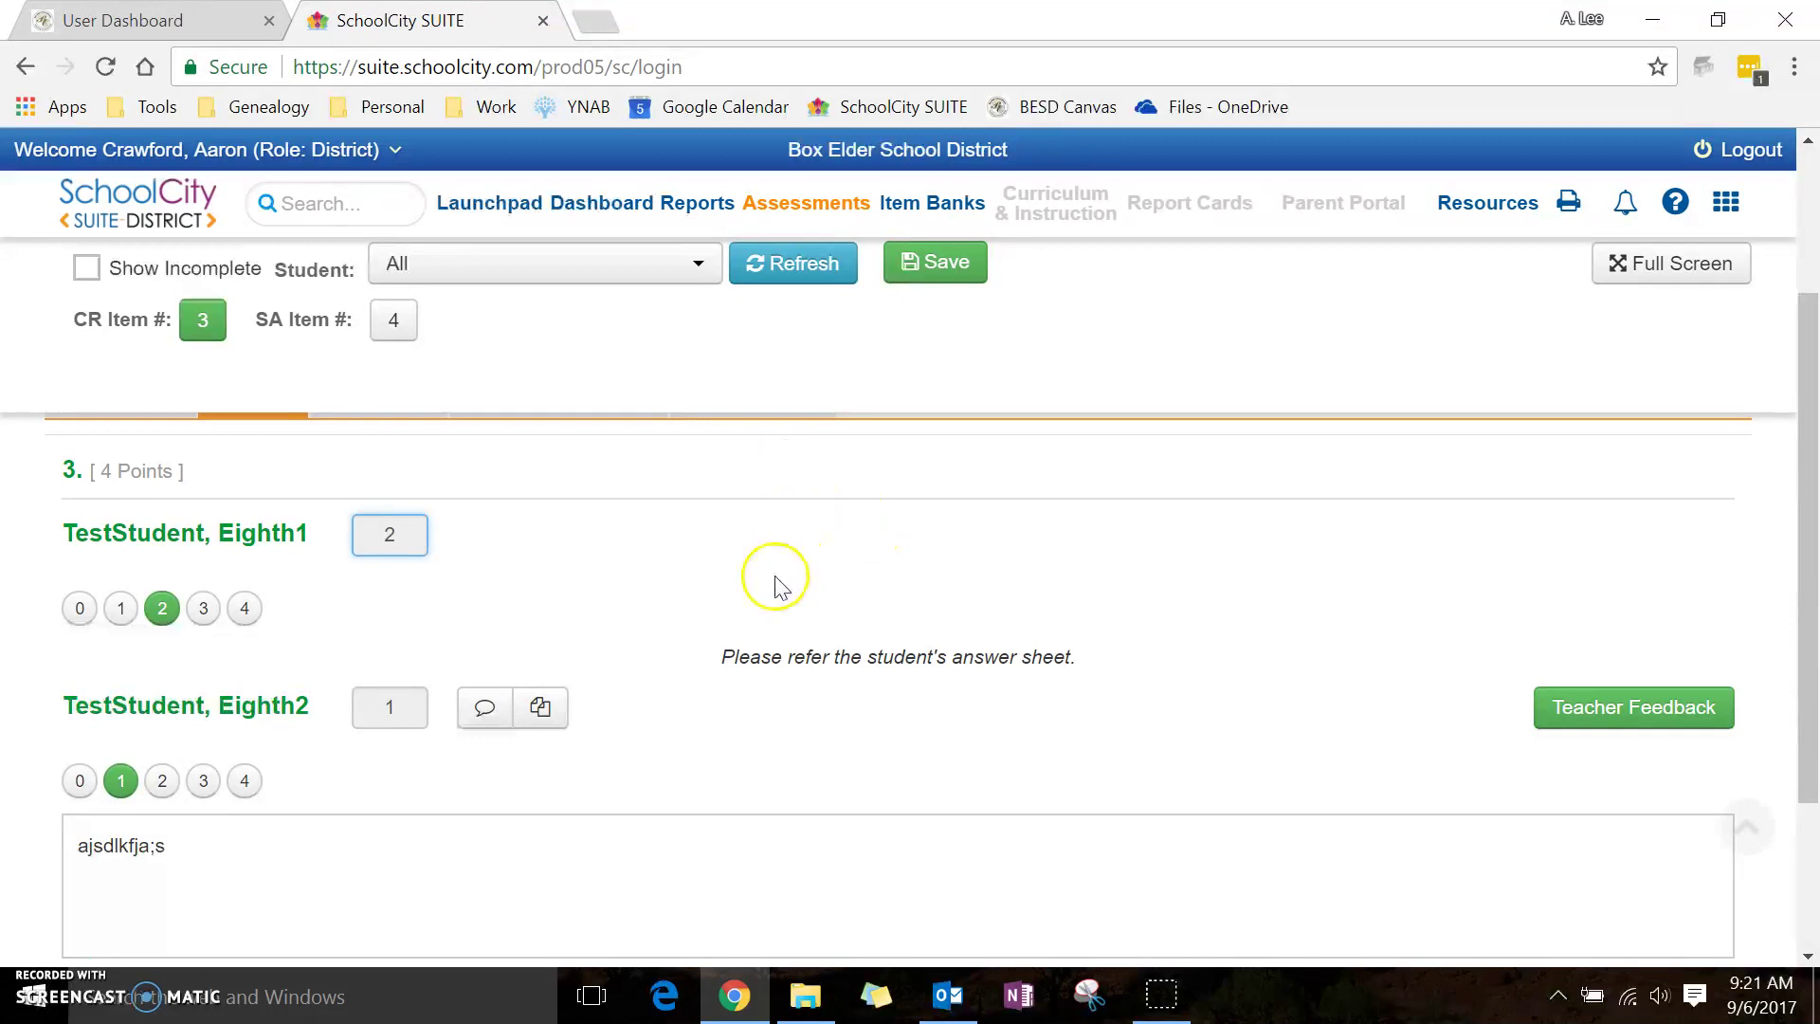
{"action": "scroll", "coordinate": [794, 567], "scroll_direction": "down", "scroll_amount": 2}
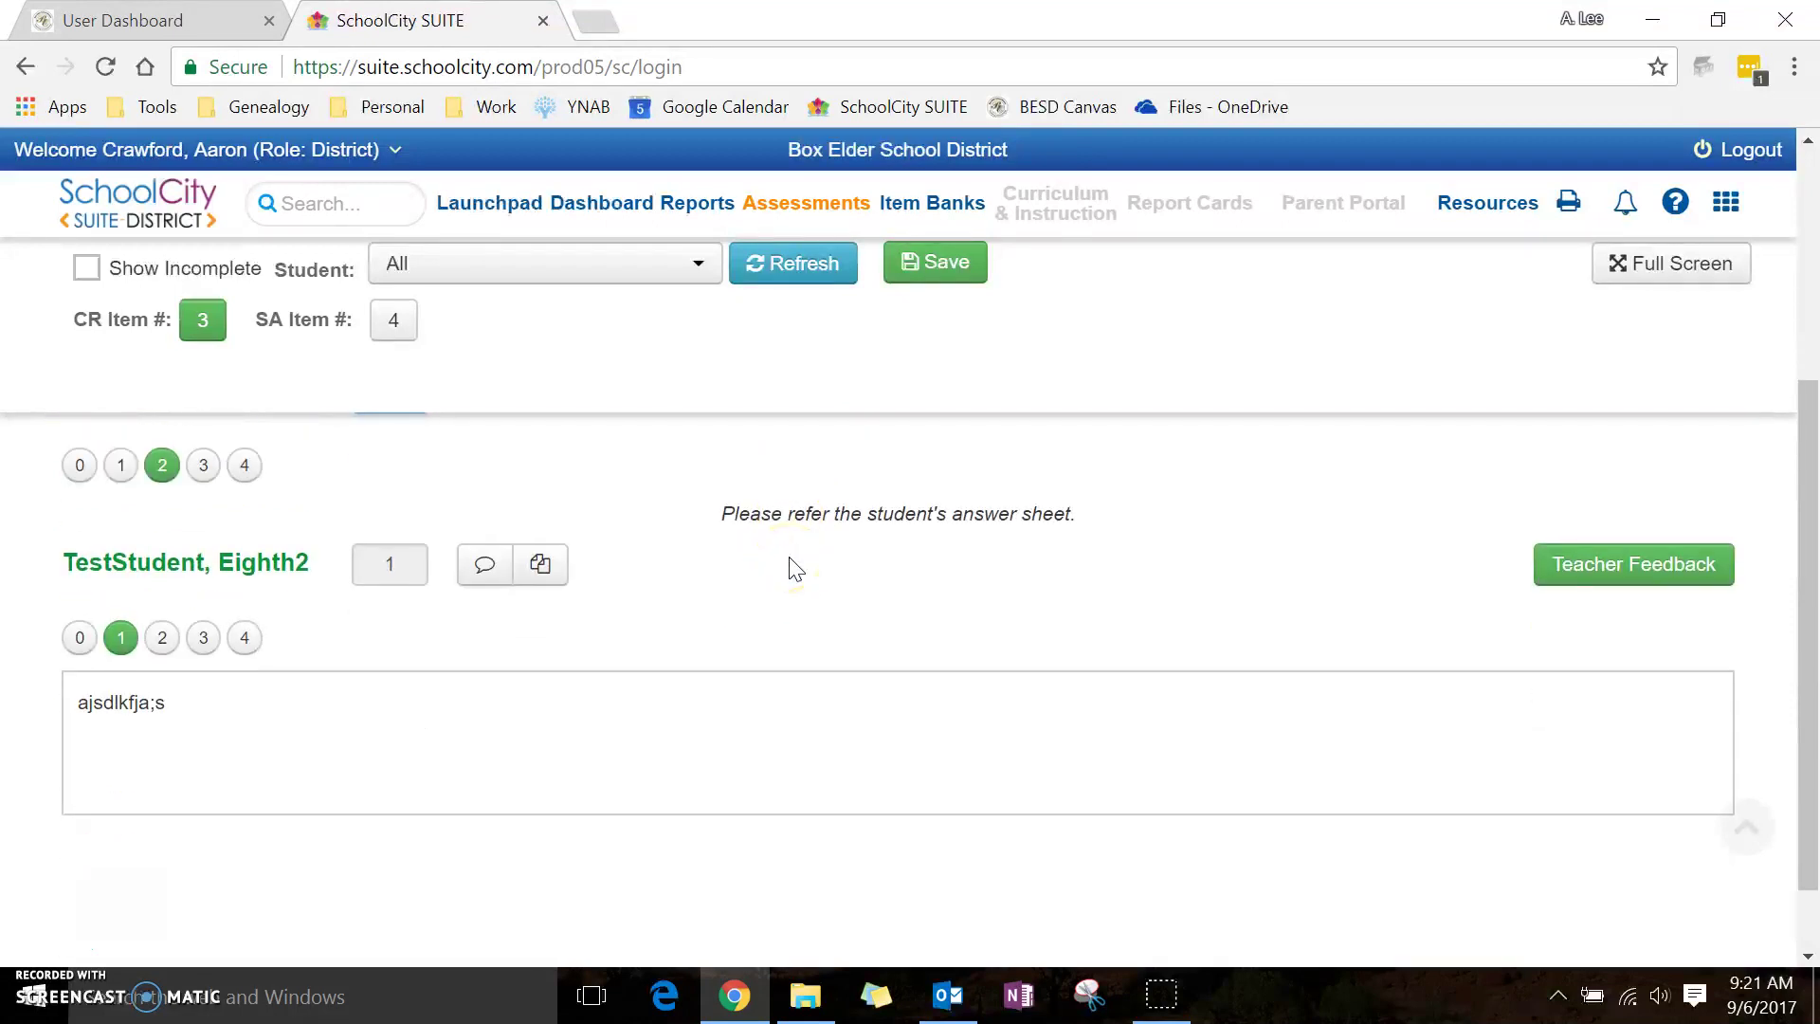
{"action": "scroll", "coordinate": [794, 567], "scroll_direction": "up", "scroll_amount": 2}
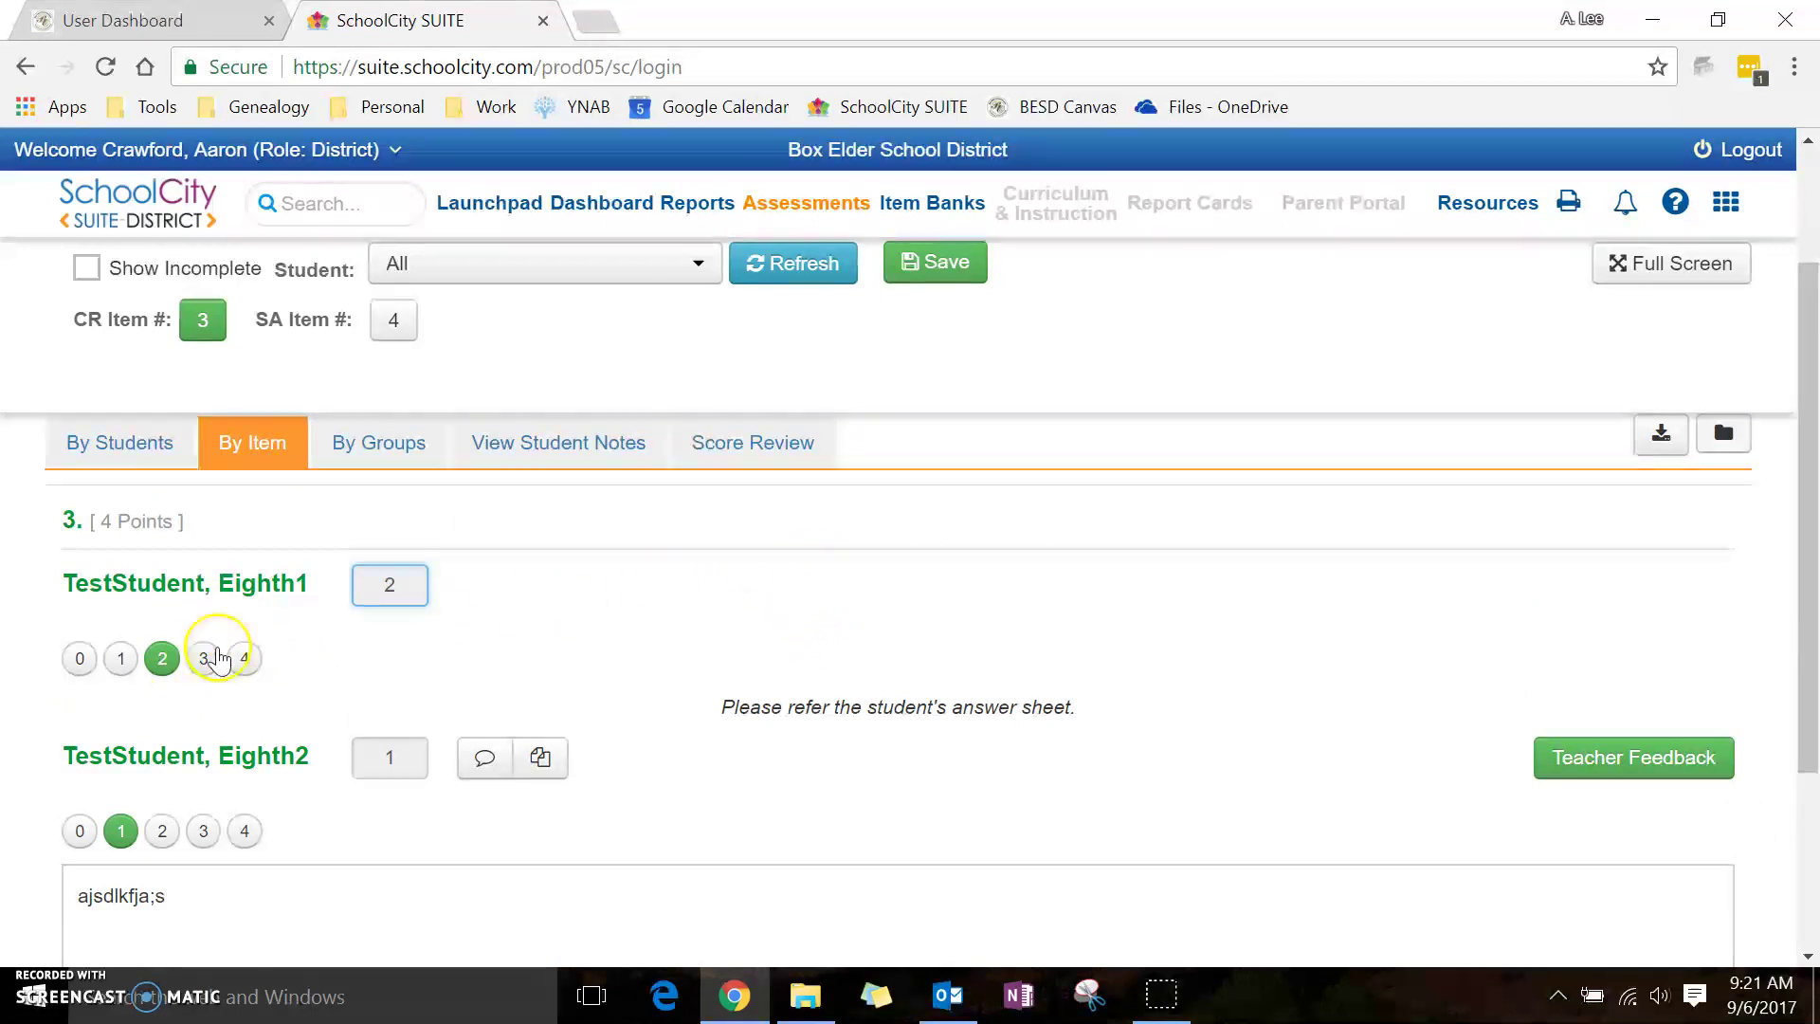
{"action": "scroll", "coordinate": [962, 609], "scroll_direction": "down", "scroll_amount": 2}
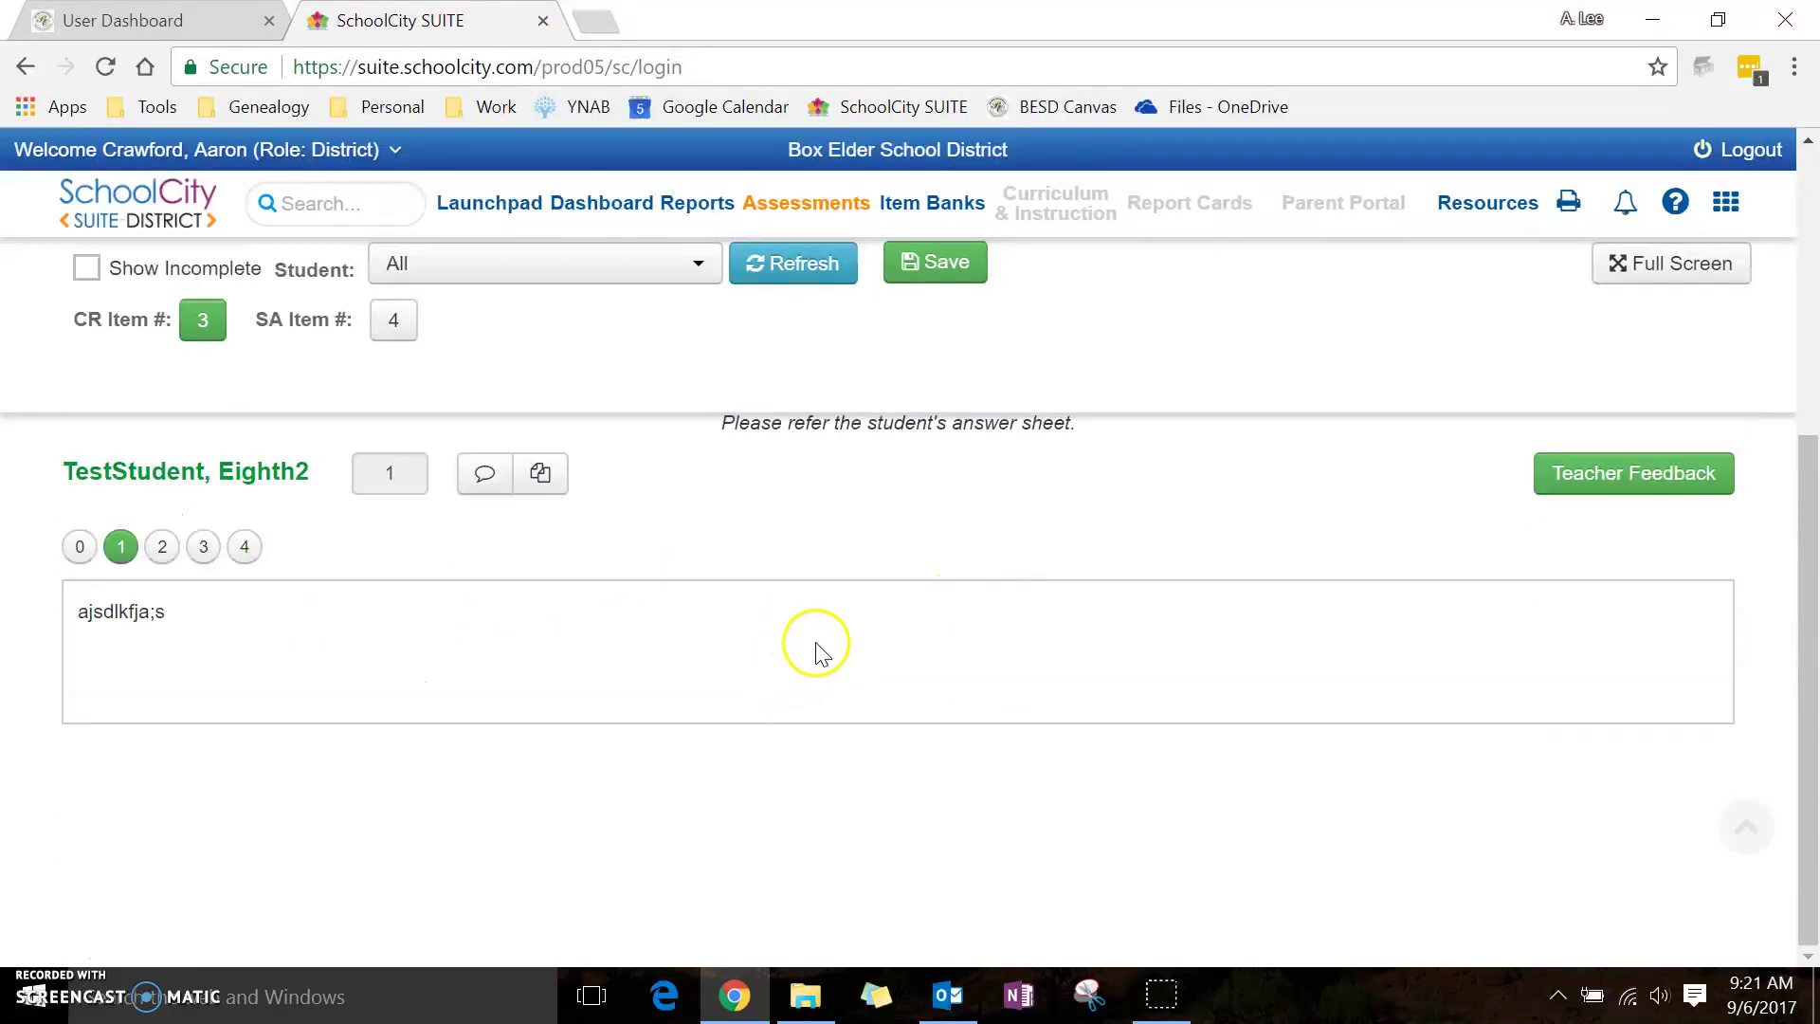
{"action": "scroll", "coordinate": [720, 644], "scroll_direction": "up", "scroll_amount": 4}
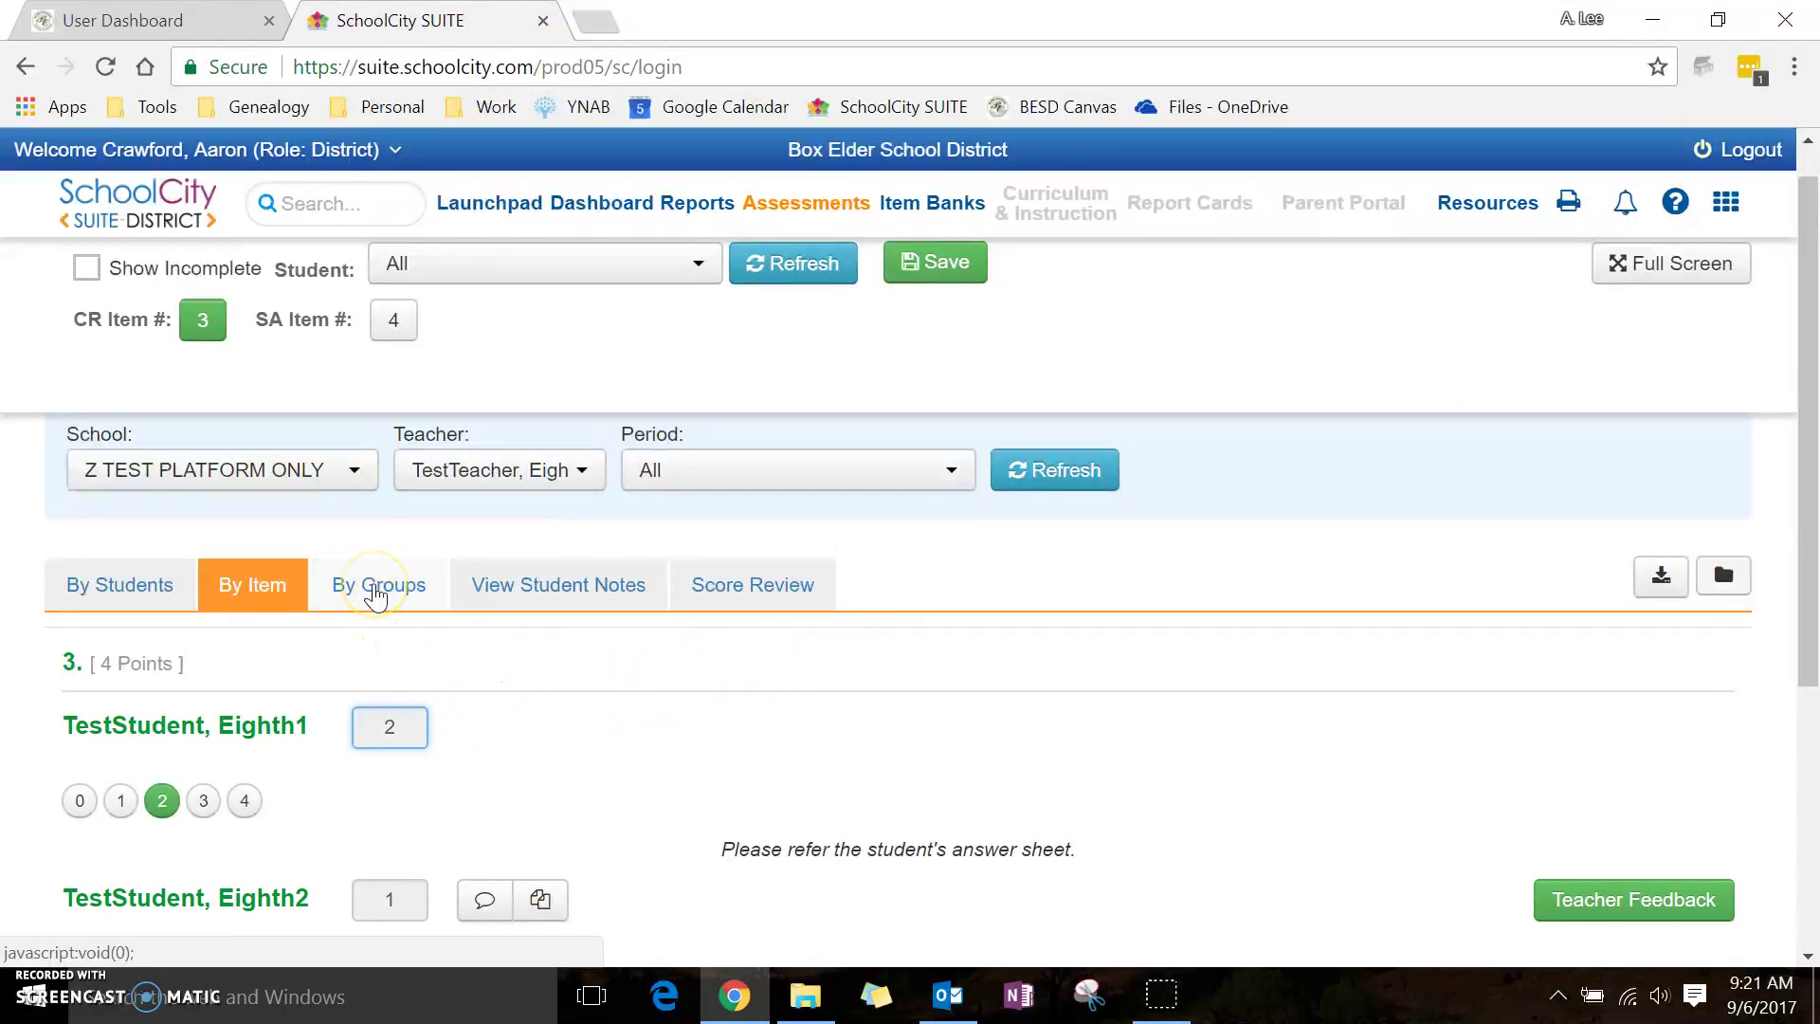
{"action": "left_click", "coordinate": [758, 582]}
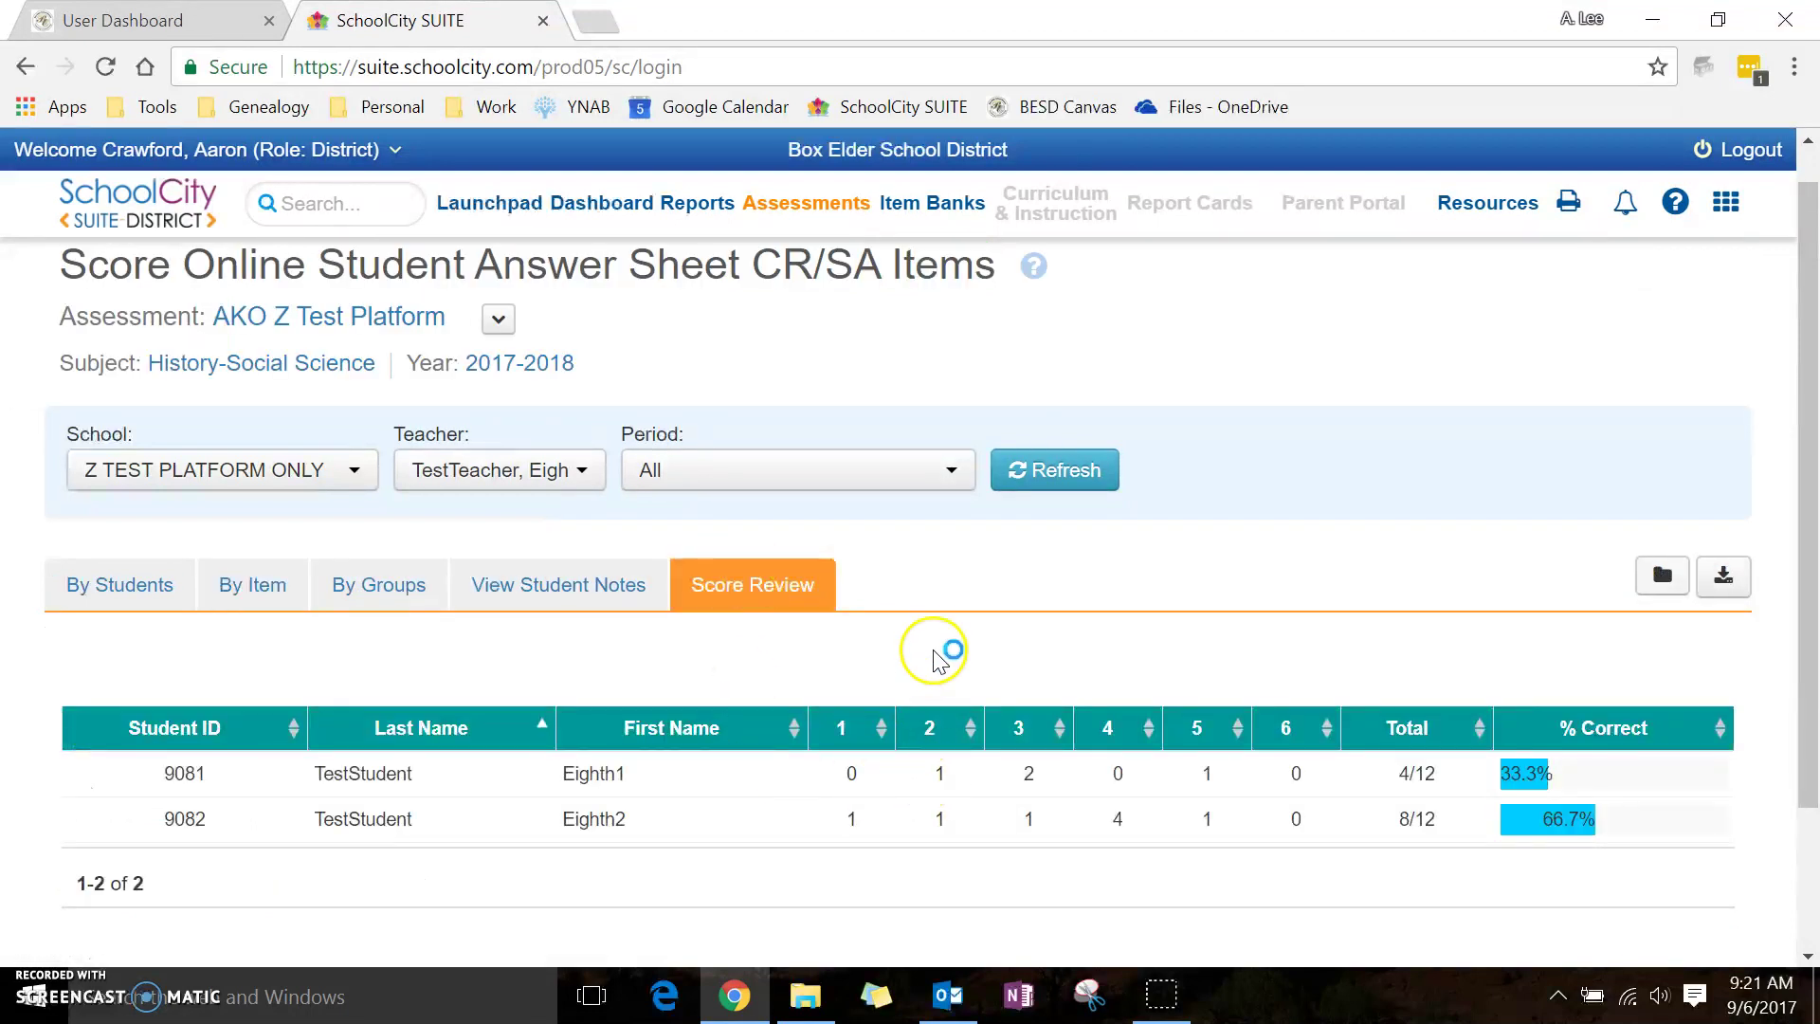
{"action": "scroll", "coordinate": [938, 659], "scroll_direction": "down", "scroll_amount": 1}
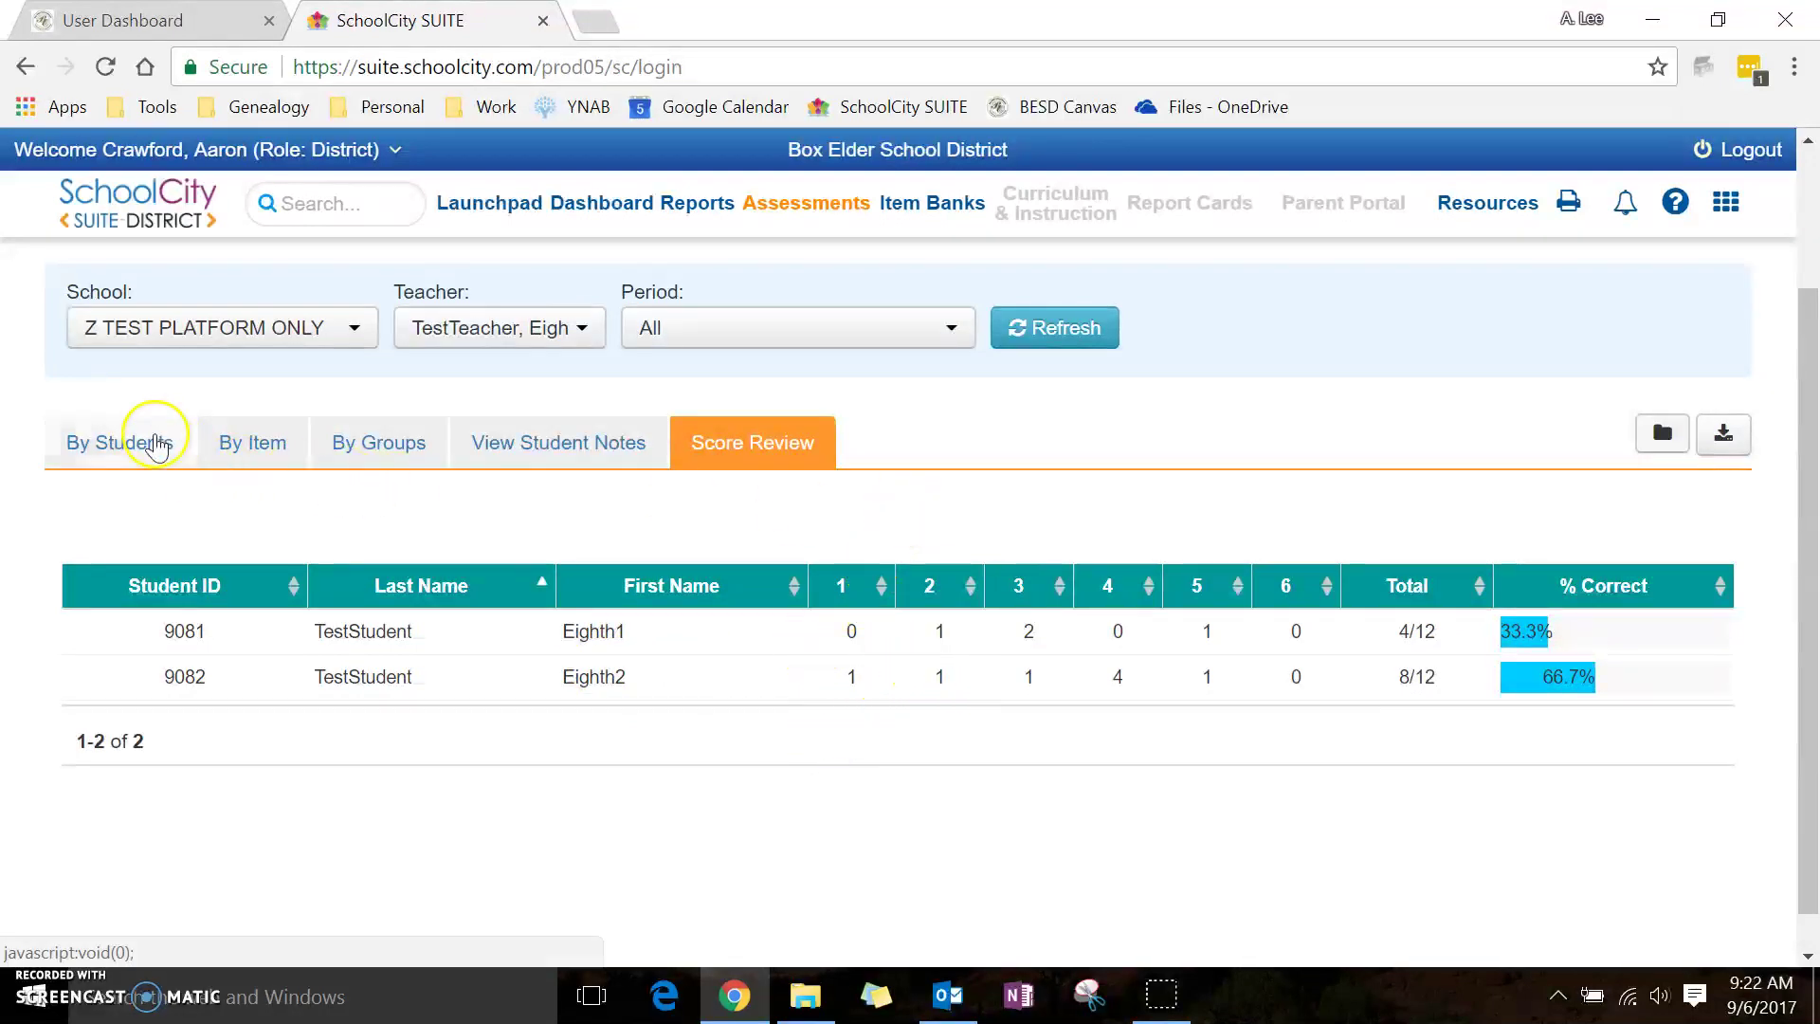
Return to the By Students view and open the Student list showing Eighth2
{"action": "left_click", "coordinate": [149, 441]}
{"action": "scroll", "coordinate": [1059, 626], "scroll_direction": "down", "scroll_amount": 3}
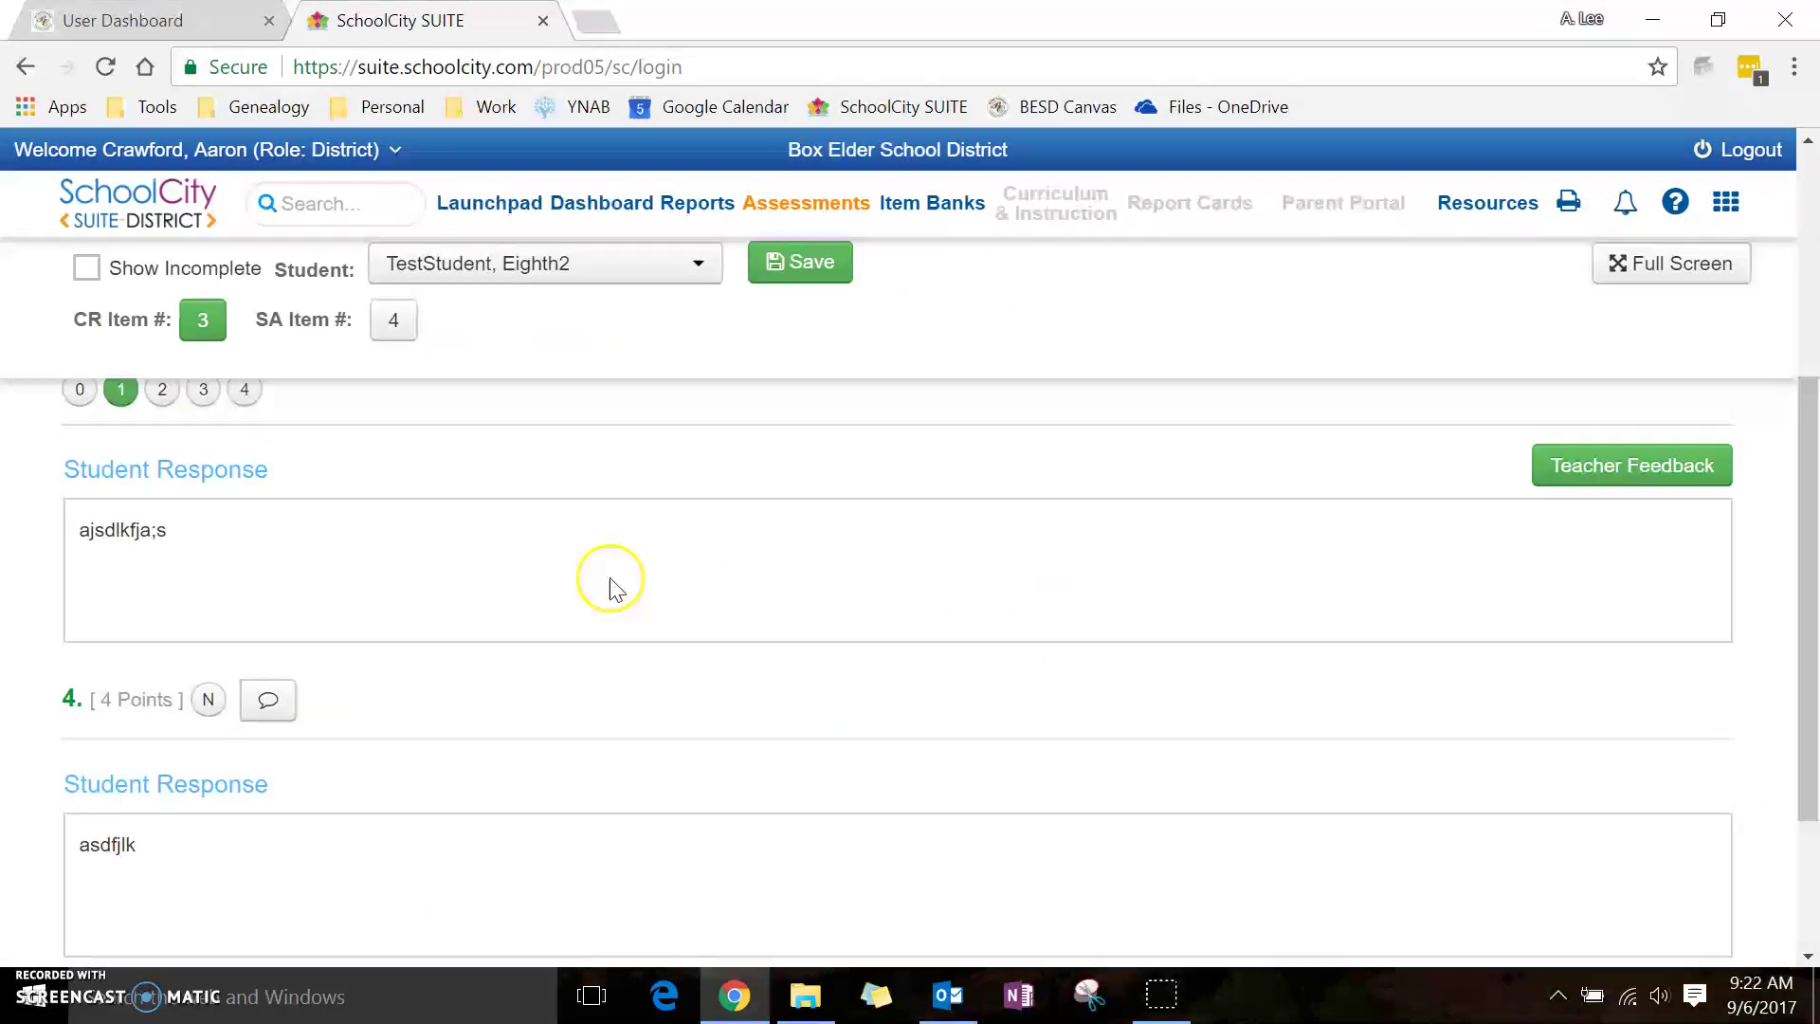
{"action": "scroll", "coordinate": [987, 629], "scroll_direction": "down", "scroll_amount": 2}
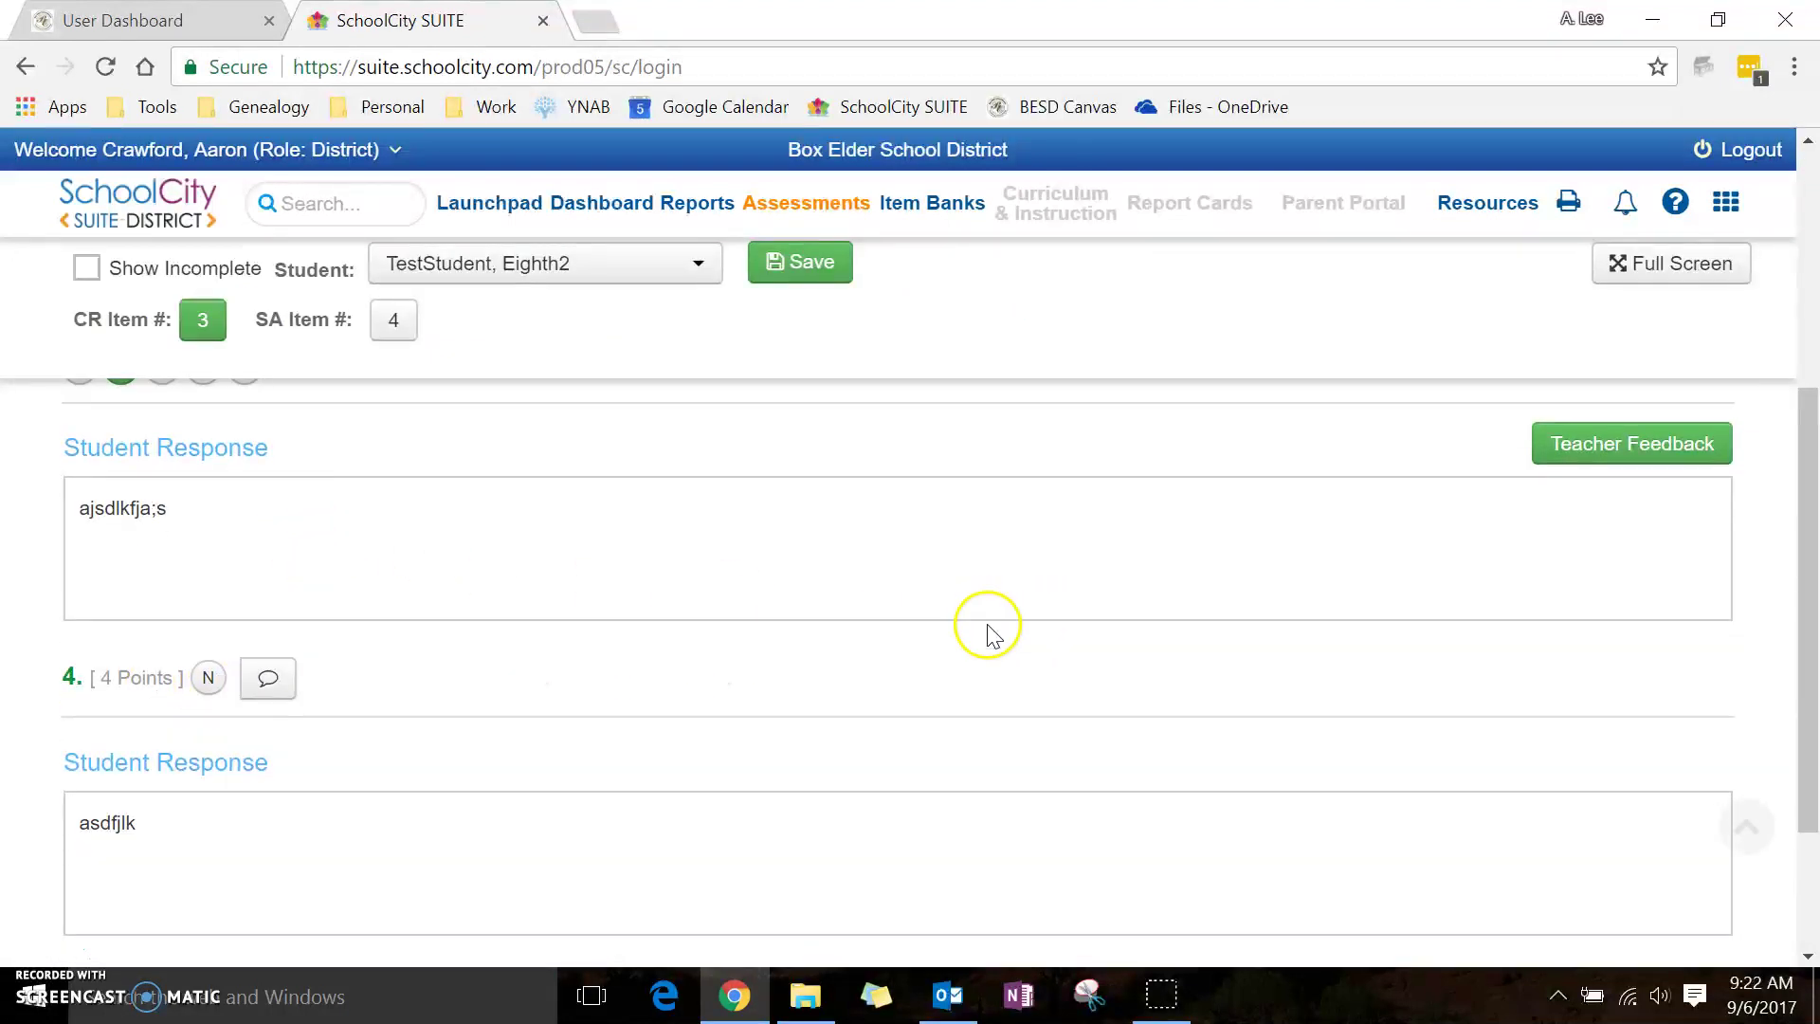
{"action": "scroll", "coordinate": [986, 629], "scroll_direction": "up", "scroll_amount": 7}
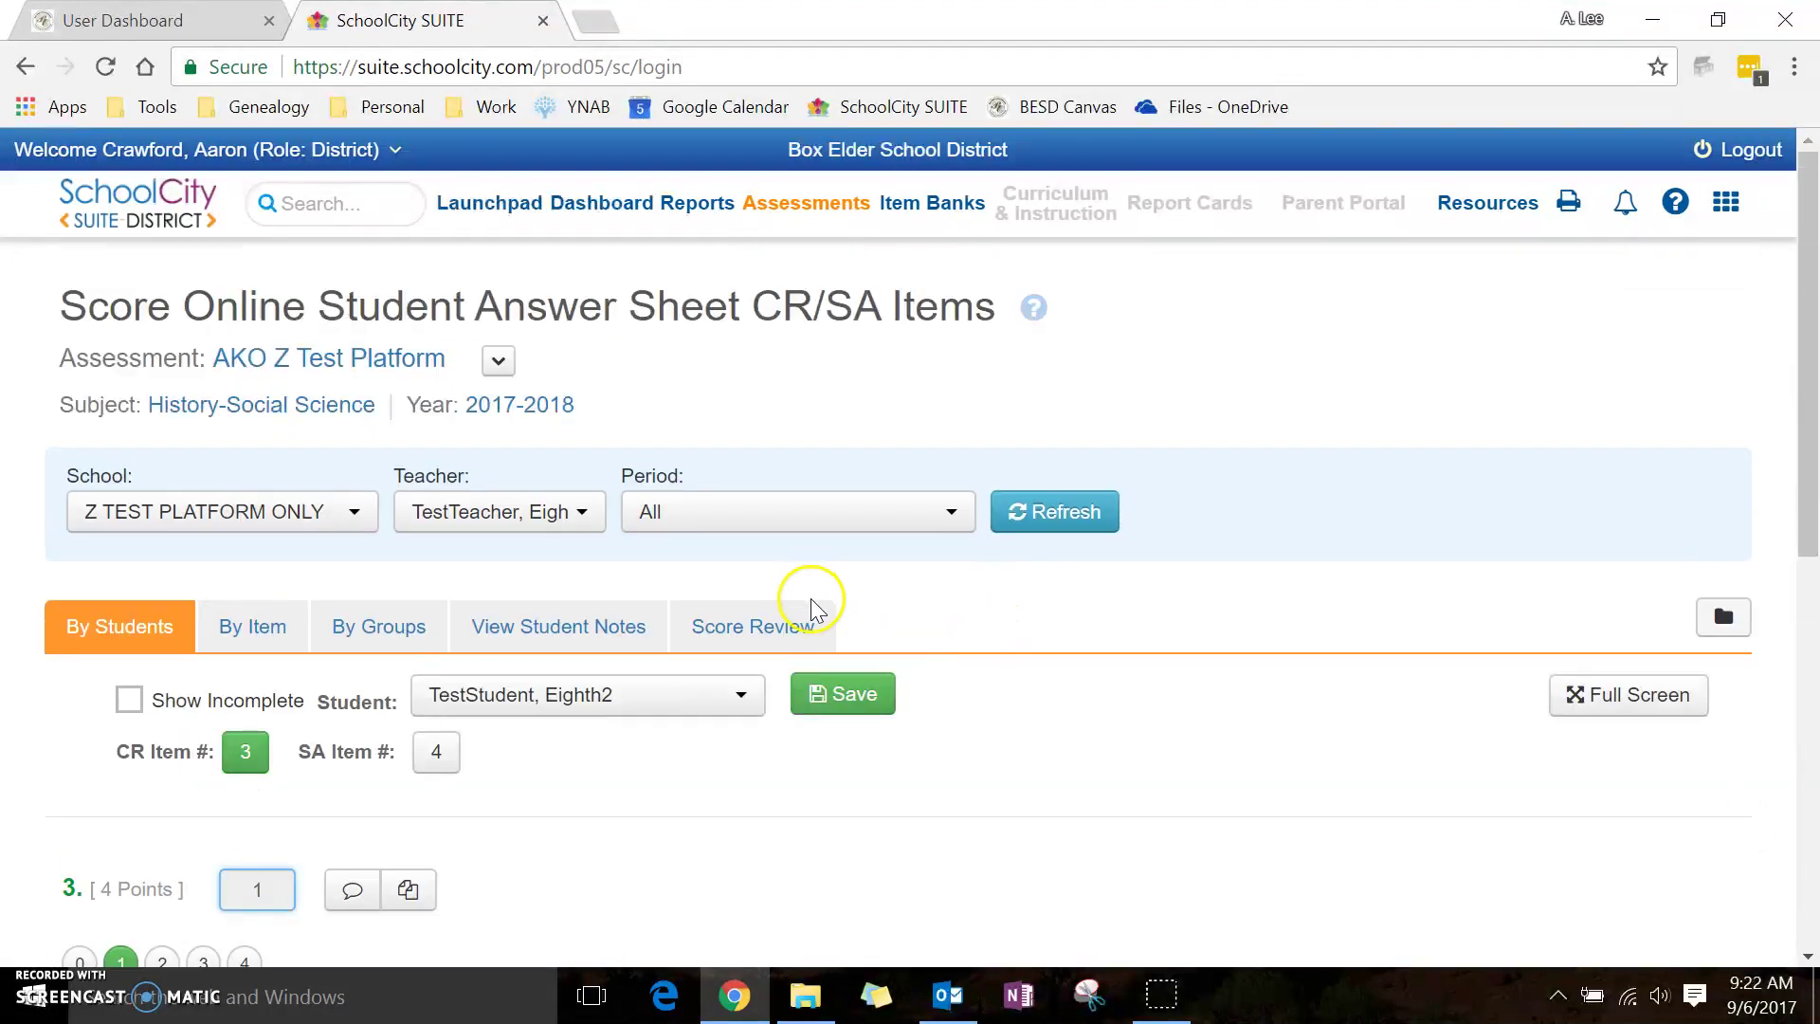
{"action": "left_click", "coordinate": [741, 699]}
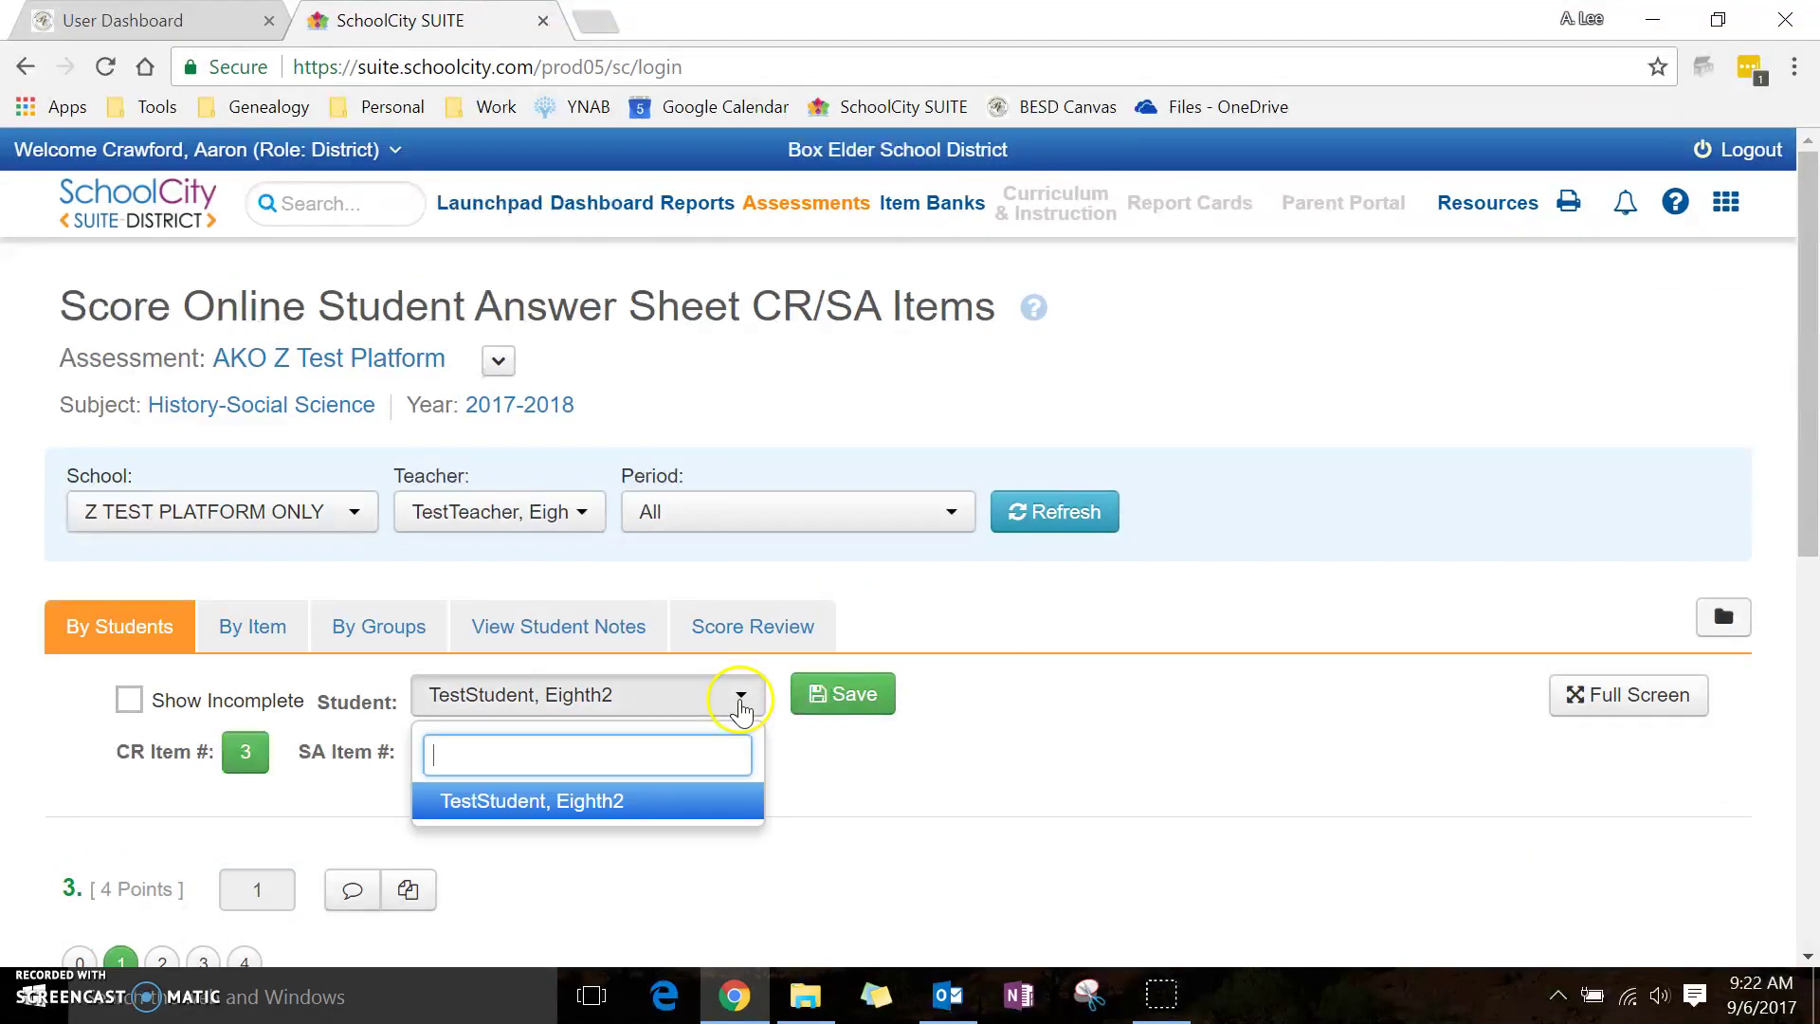